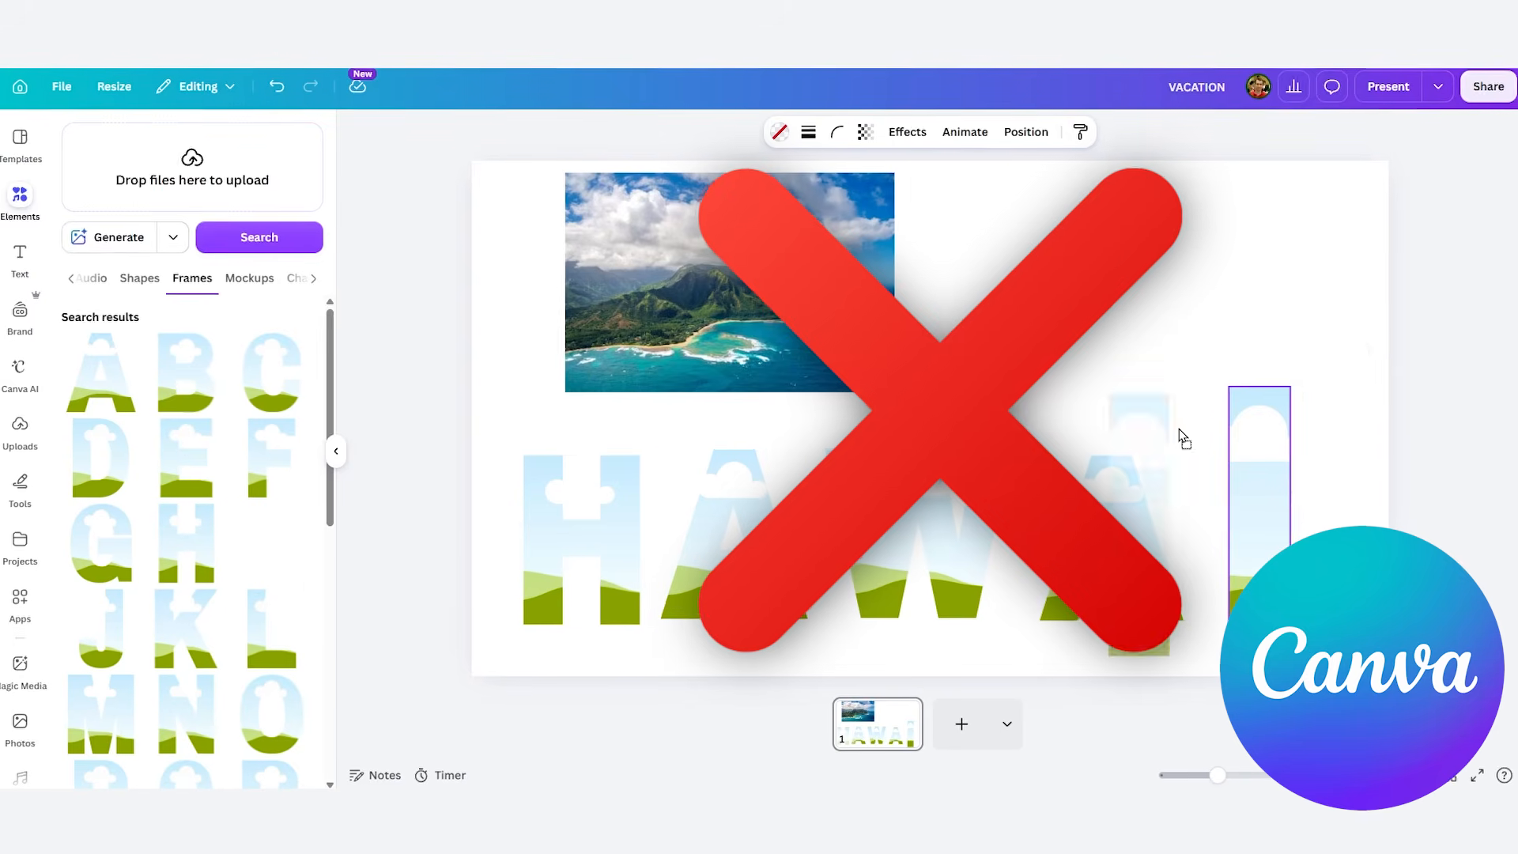
{"action": "left_click", "coordinate": [1258, 467], "text": "shift"}
{"action": "left_click_drag", "start_coordinate": [1372, 384], "coordinate": [1298, 467]}
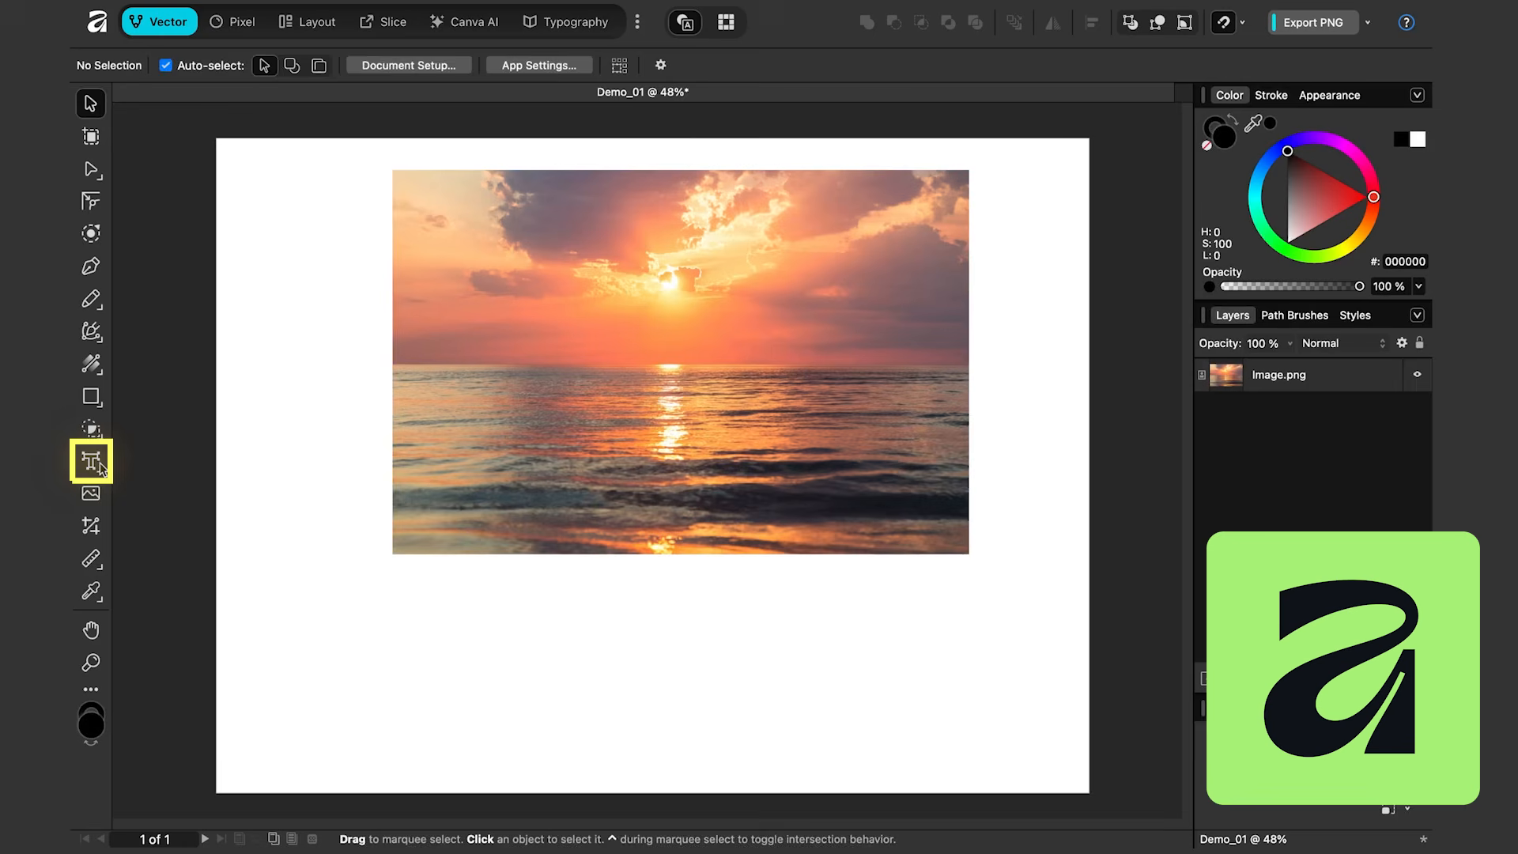
Step: Add artistic text reading VACATION beside the sunset image with the Artistic Text tool
{"action": "left_click", "coordinate": [91, 461]}
{"action": "left_click_drag", "start_coordinate": [295, 445], "coordinate": [431, 585]}
{"action": "type", "text": "VACATION"}
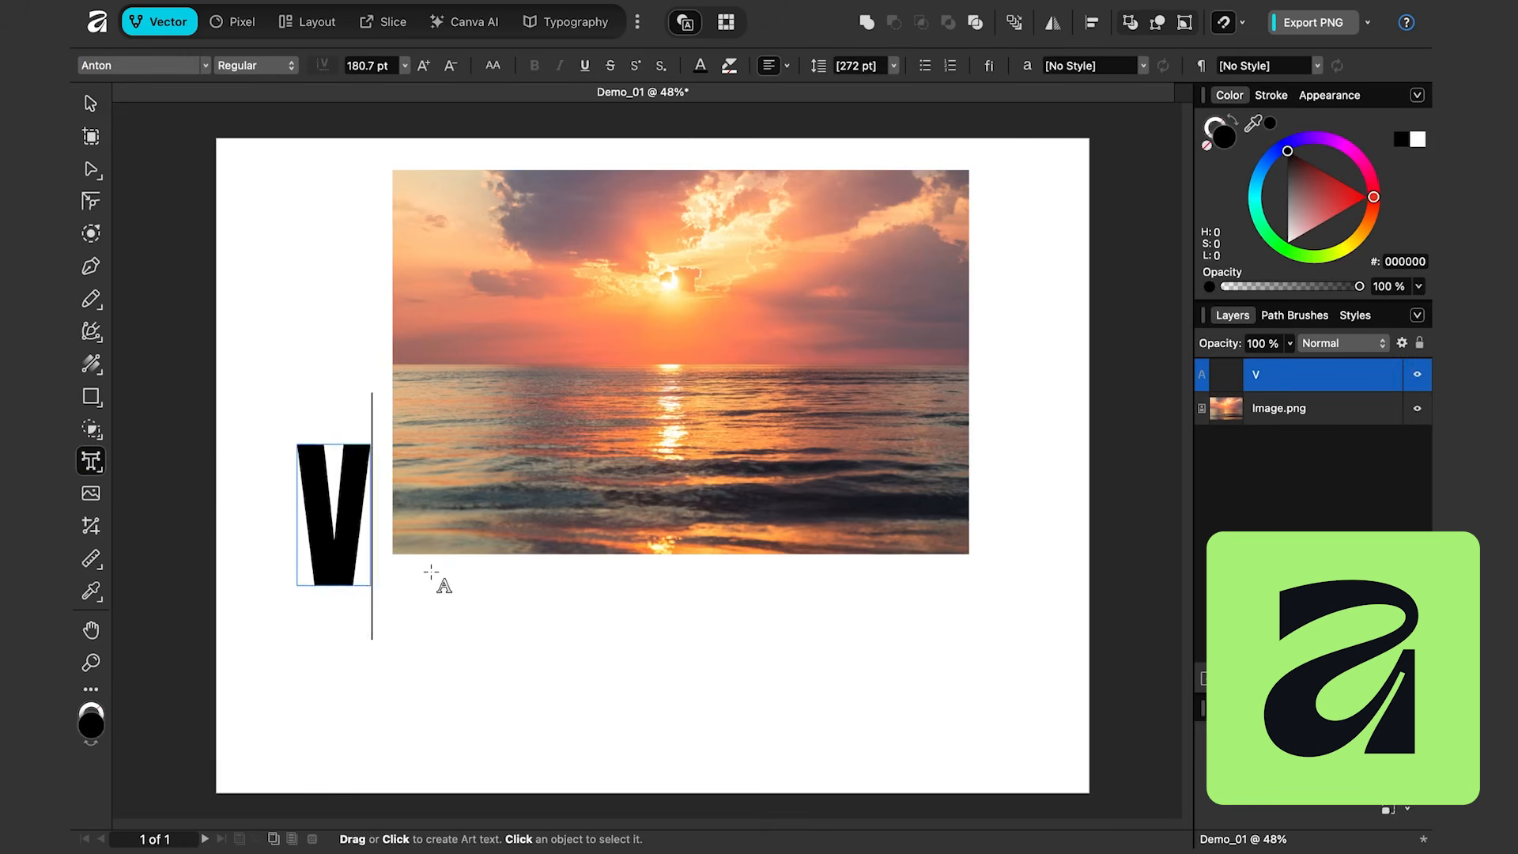
Step: Move and enlarge the VACATION text over the image, then nest the image inside the text layer
{"action": "key", "text": "Escape"}
{"action": "left_click_drag", "start_coordinate": [460, 515], "coordinate": [574, 364]}
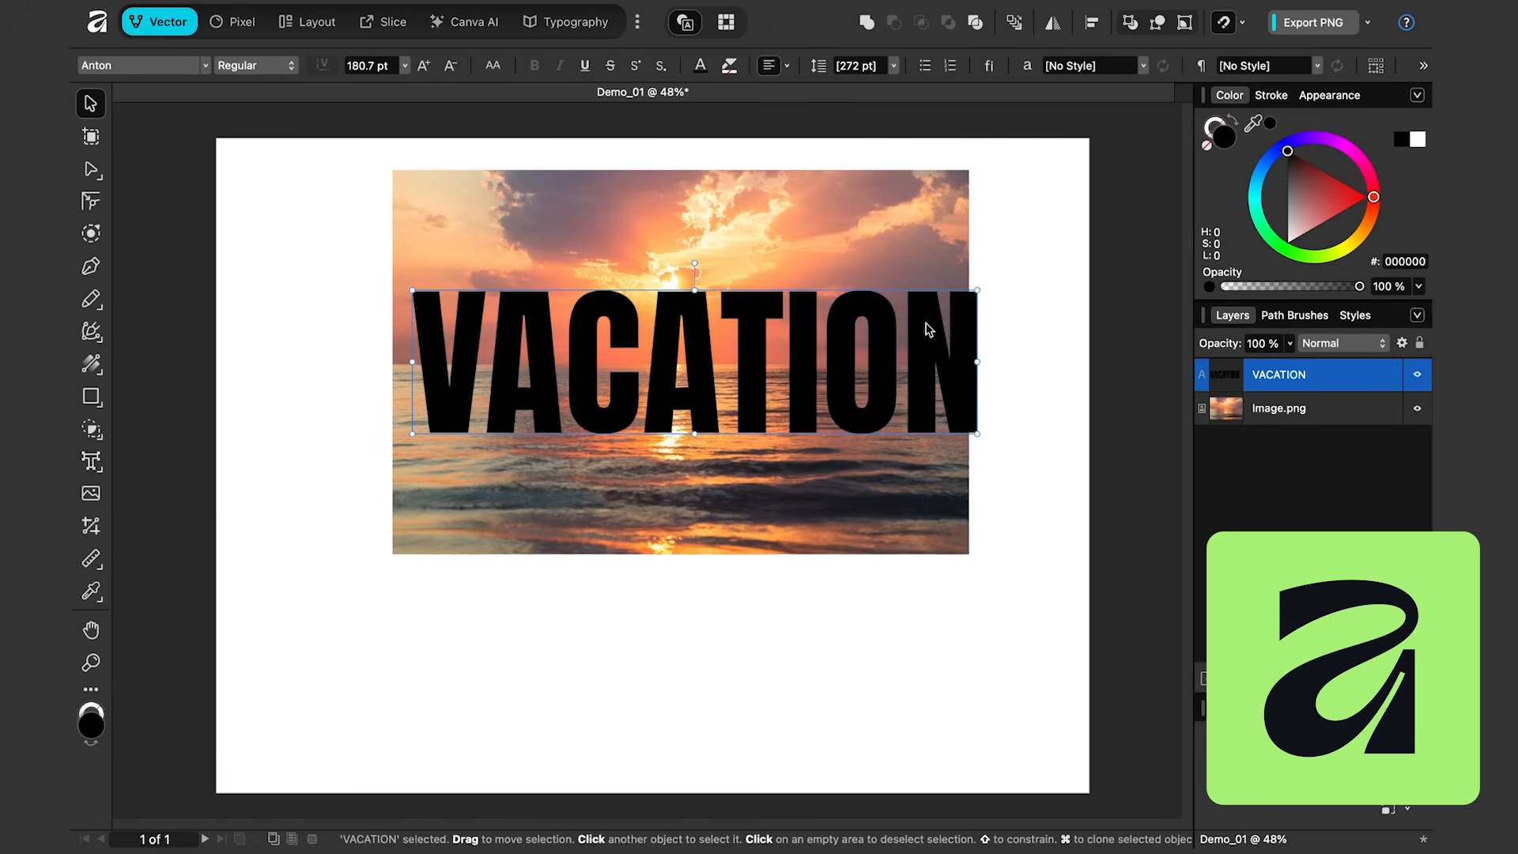
{"action": "left_click_drag", "start_coordinate": [976, 294], "coordinate": [947, 299]}
{"action": "left_click_drag", "start_coordinate": [1275, 409], "coordinate": [1285, 385]}
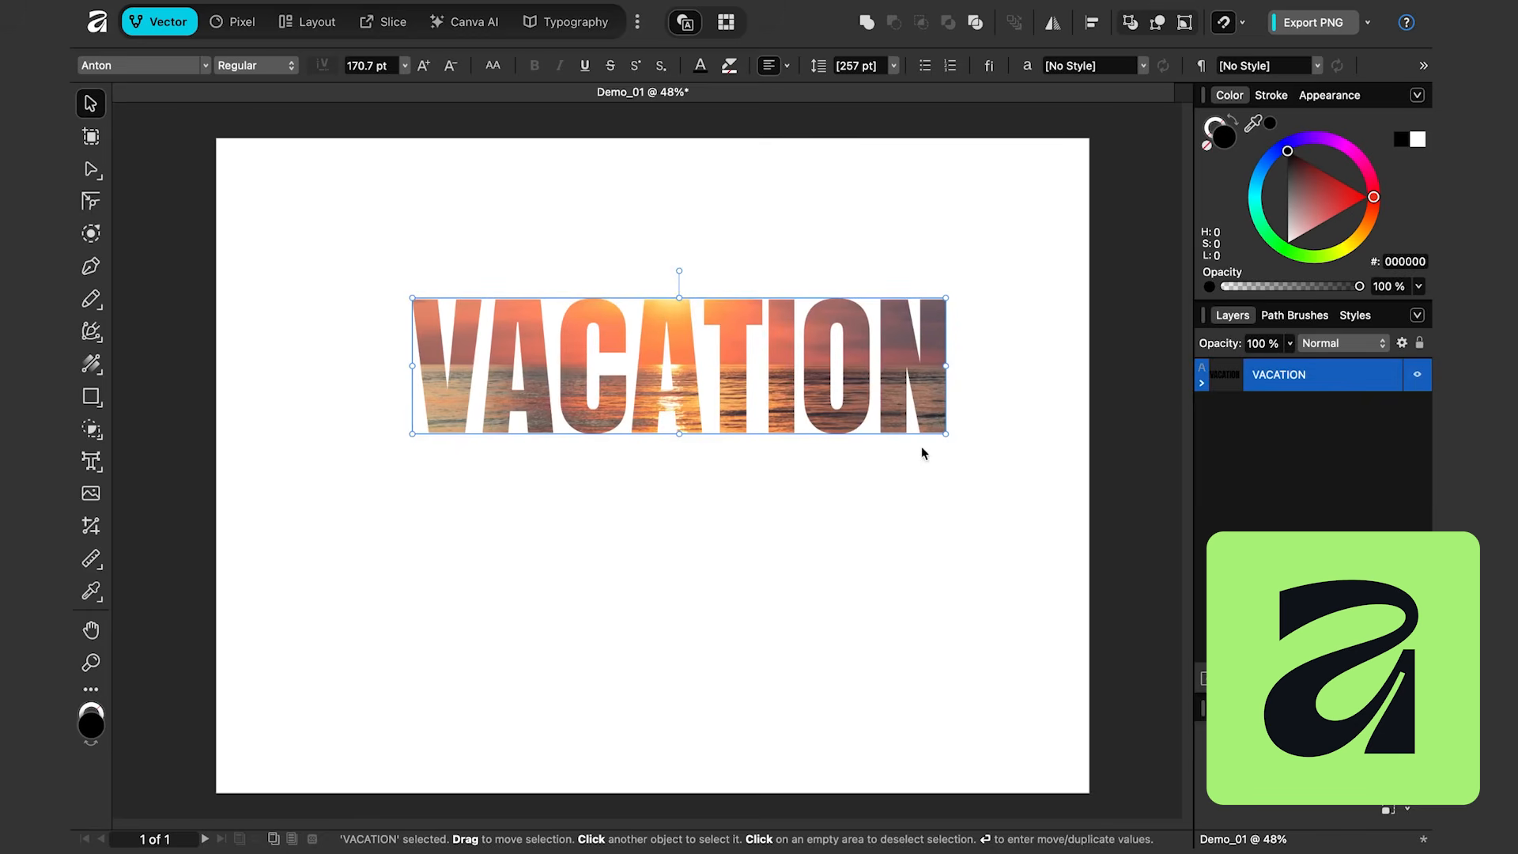
Step: Retype the clipped text as HAWAII and pick a different font from the font list
{"action": "double_click", "coordinate": [451, 431]}
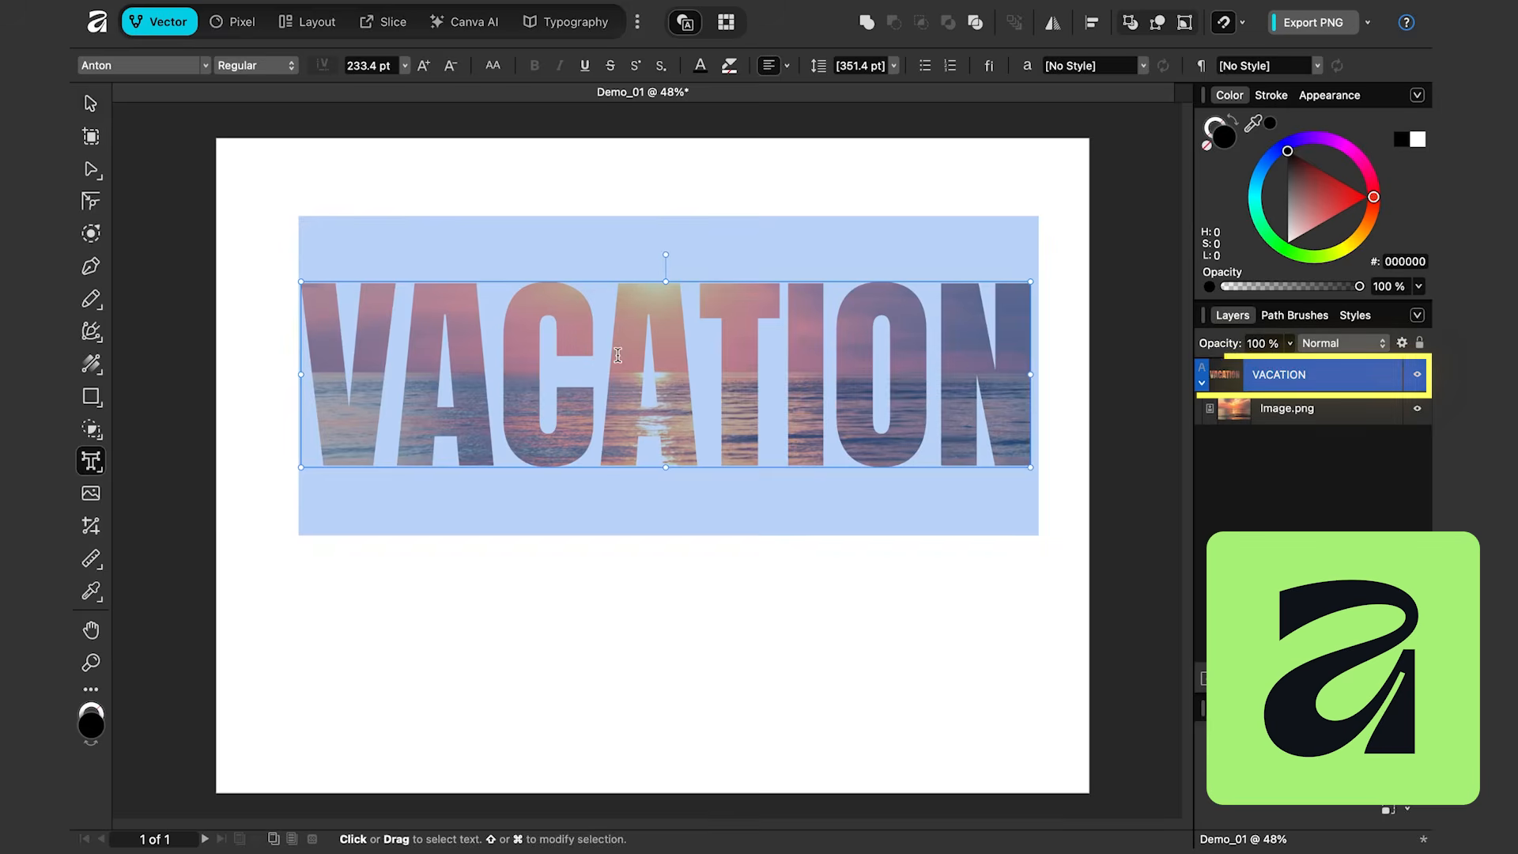
{"action": "type", "text": "HAWAII"}
{"action": "key", "text": "Escape"}
{"action": "left_click", "coordinate": [204, 64]}
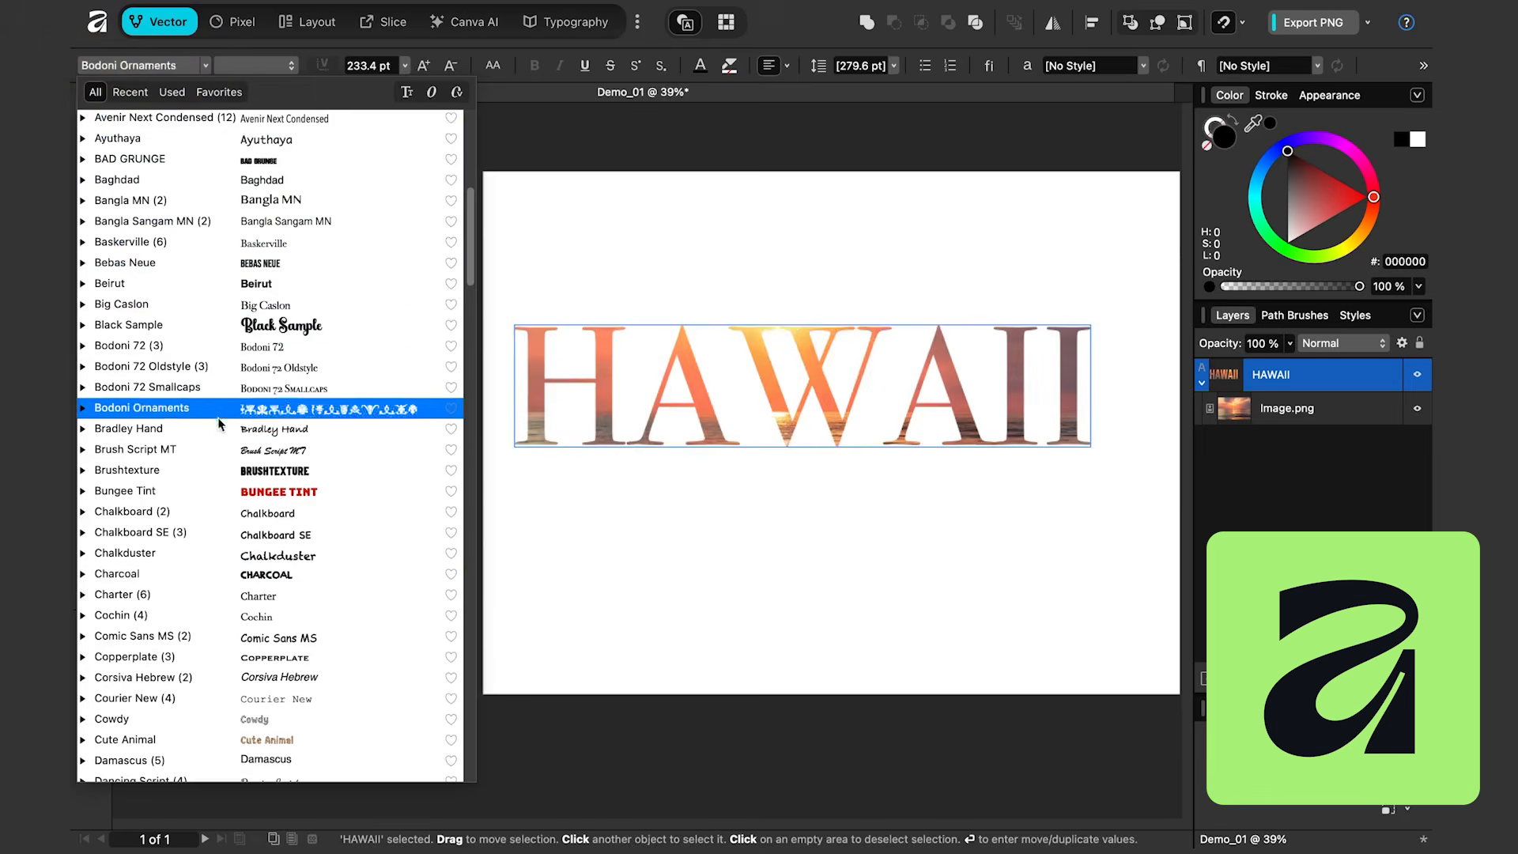
{"action": "scroll", "coordinate": [240, 707], "scroll_direction": "down", "scroll_amount": 10}
{"action": "left_click", "coordinate": [241, 712]}
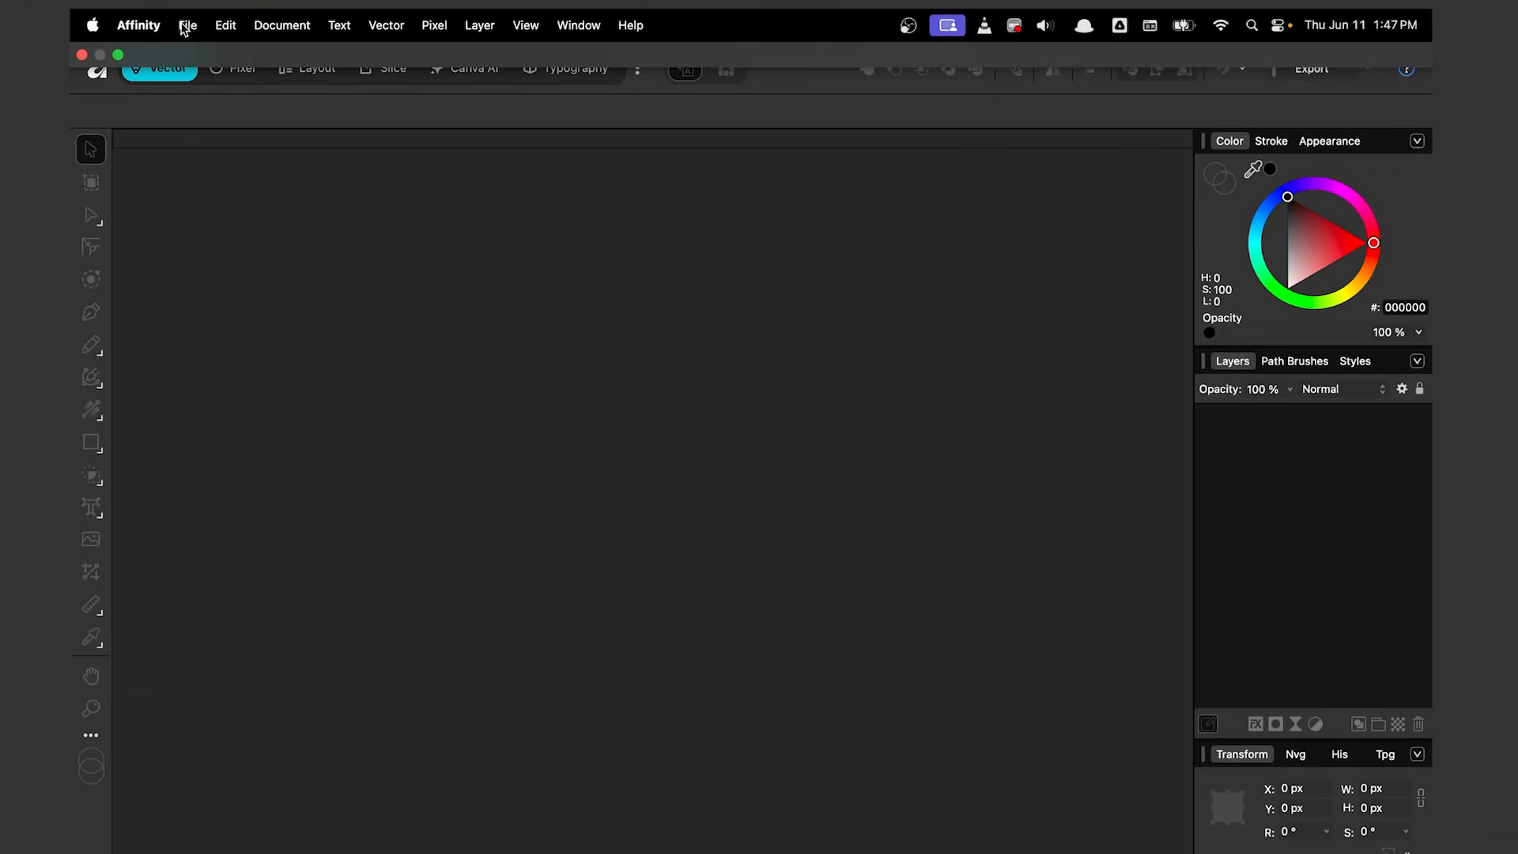
Step: Create a new 4000 × 3000 px document from the saved custom preset
{"action": "left_click", "coordinate": [187, 25]}
{"action": "left_click", "coordinate": [198, 56]}
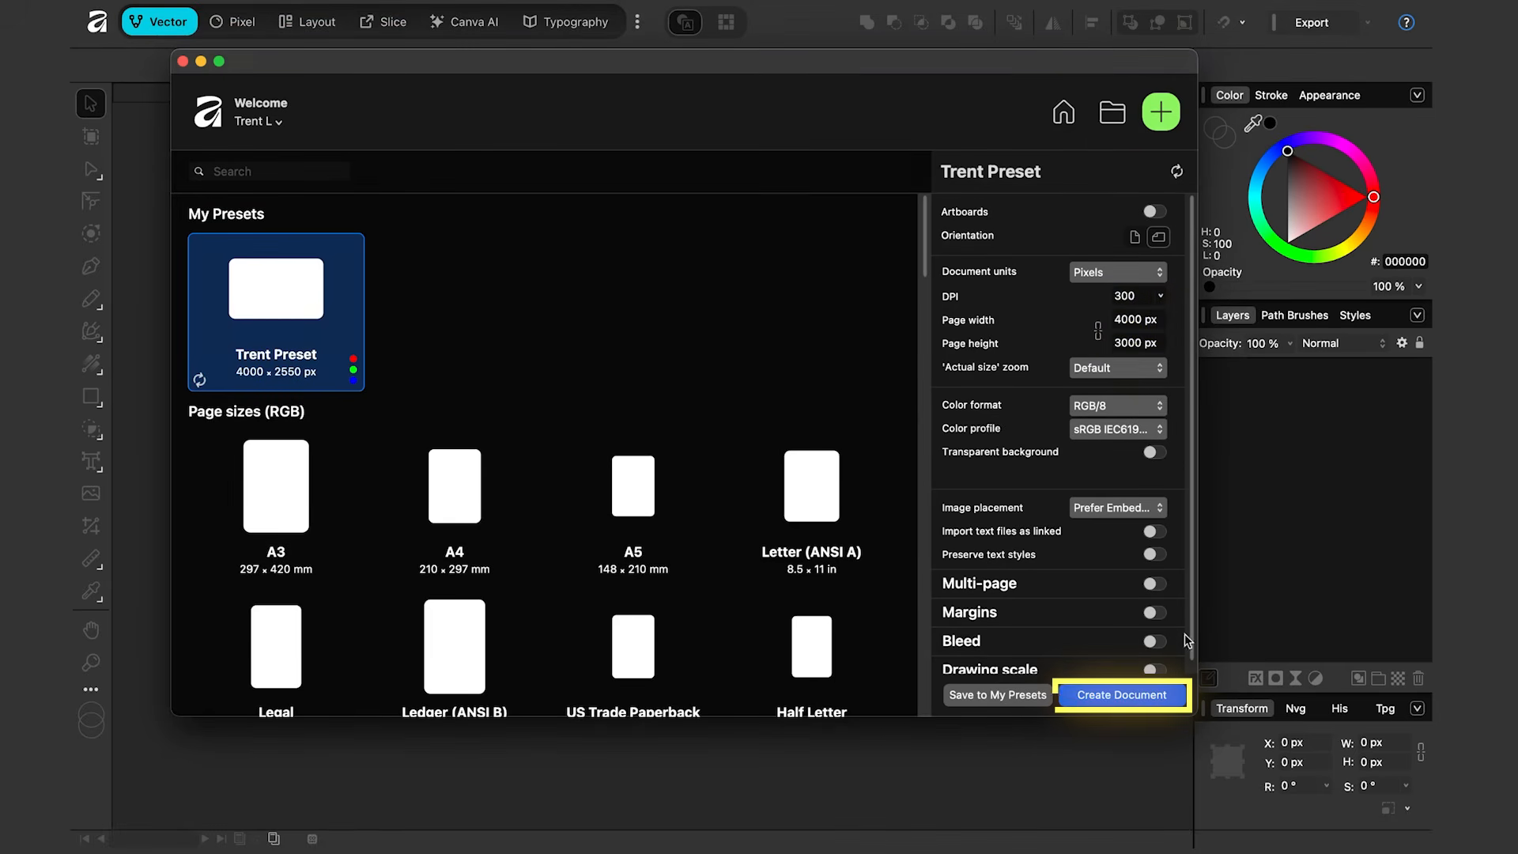
{"action": "left_click", "coordinate": [1168, 699]}
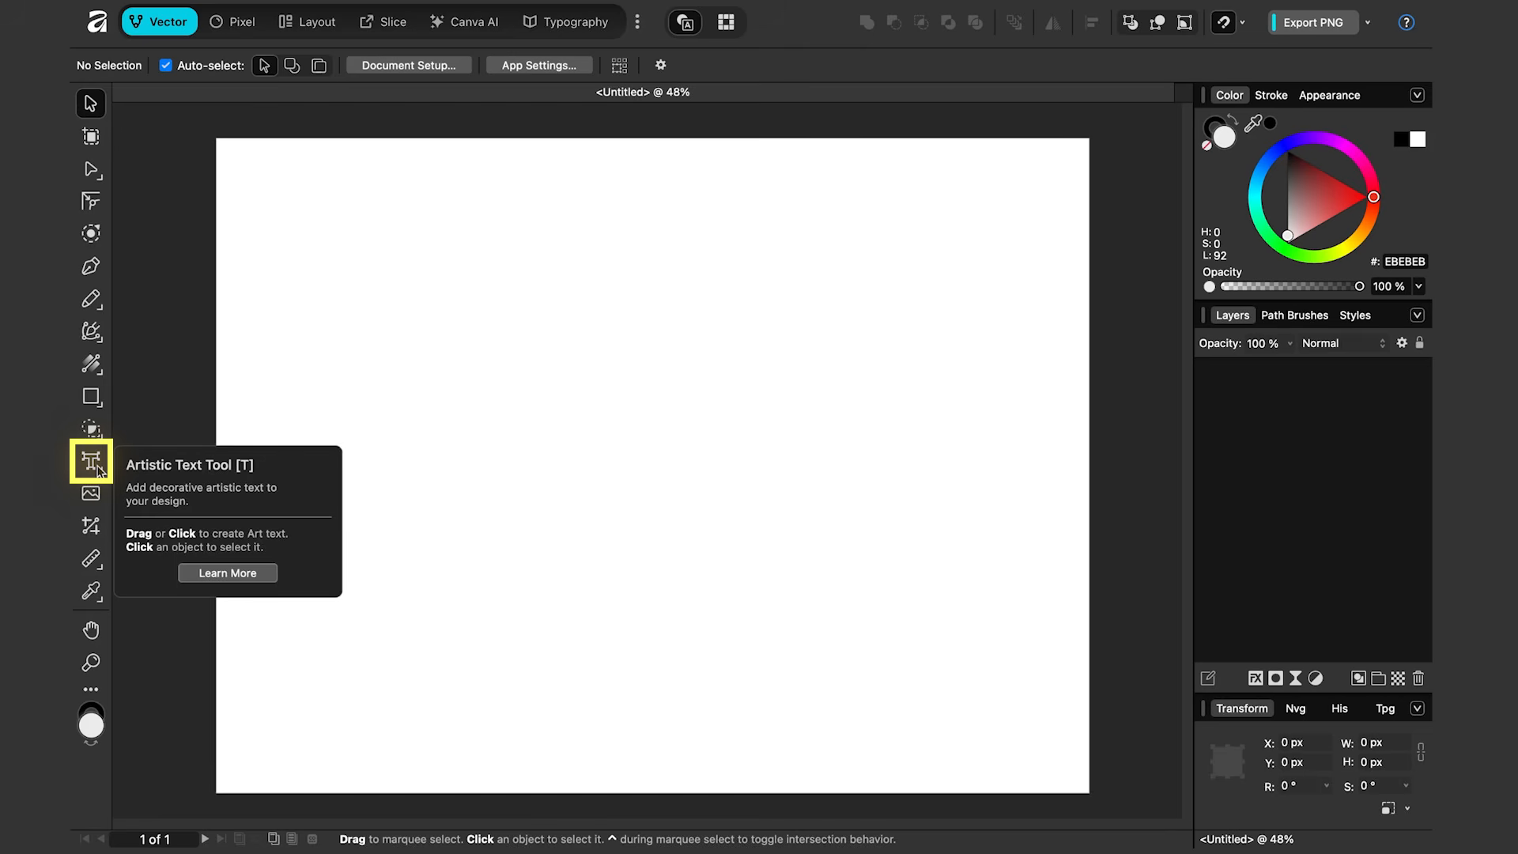
Step: Create artistic text reading VACATION on the new page and move it toward the centre
{"action": "left_click", "coordinate": [98, 469]}
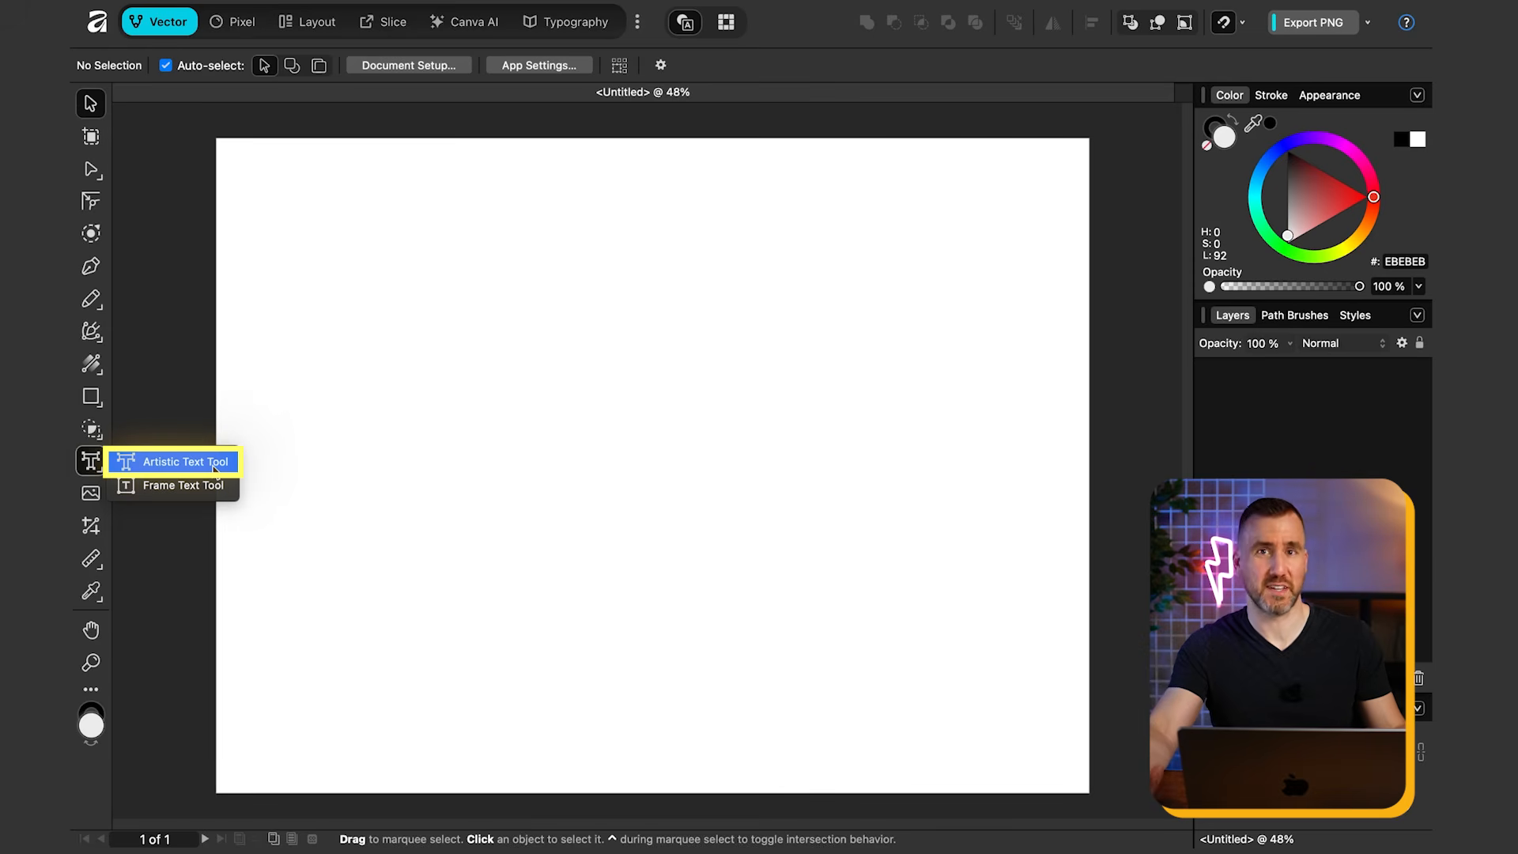
{"action": "left_click", "coordinate": [214, 469]}
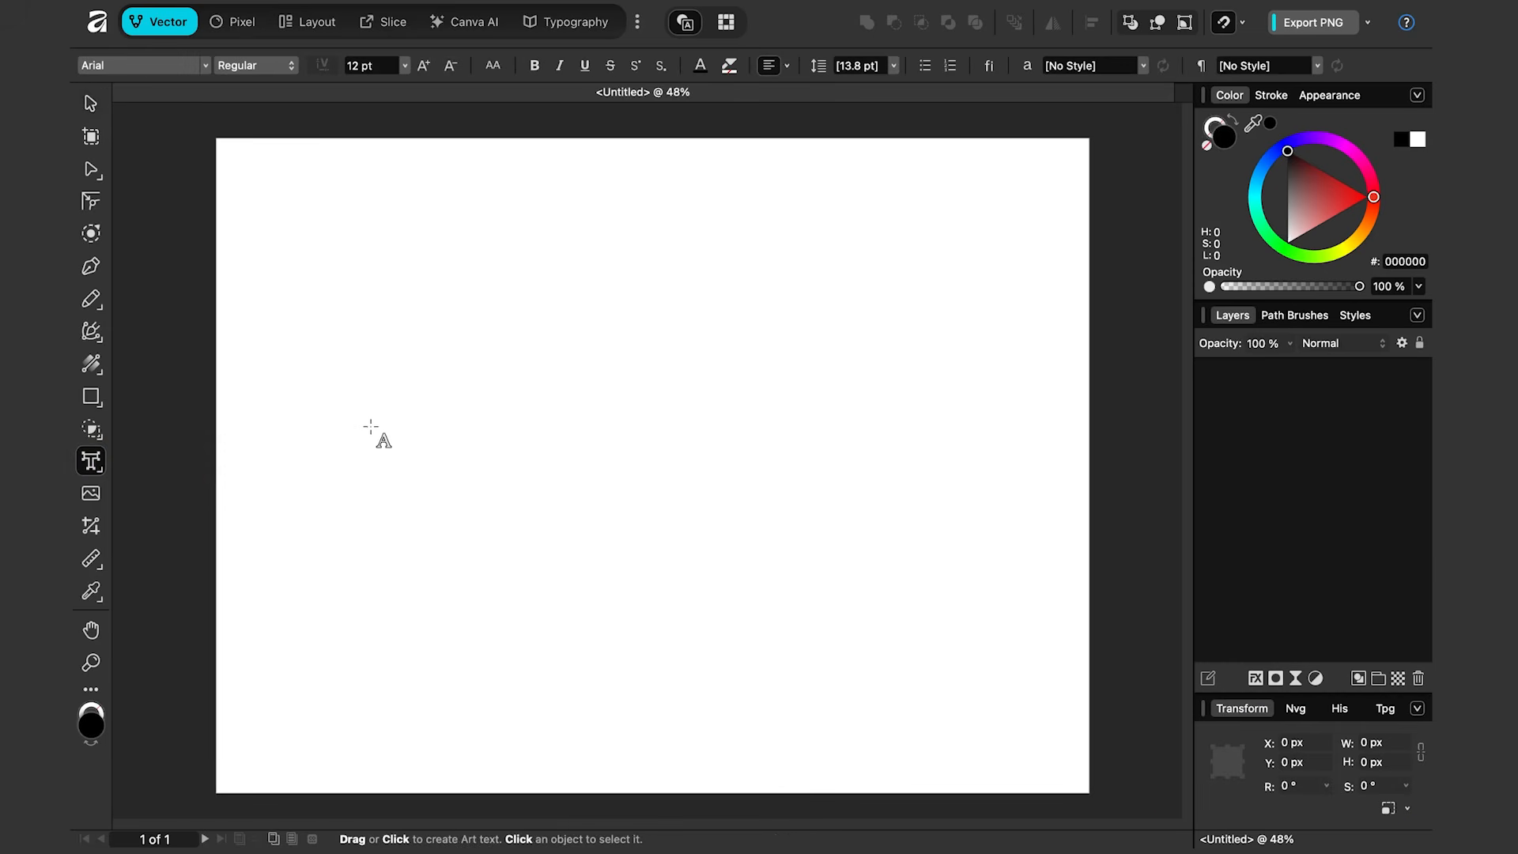
{"action": "left_click_drag", "start_coordinate": [276, 262], "coordinate": [369, 348]}
{"action": "type", "text": "VACATION"}
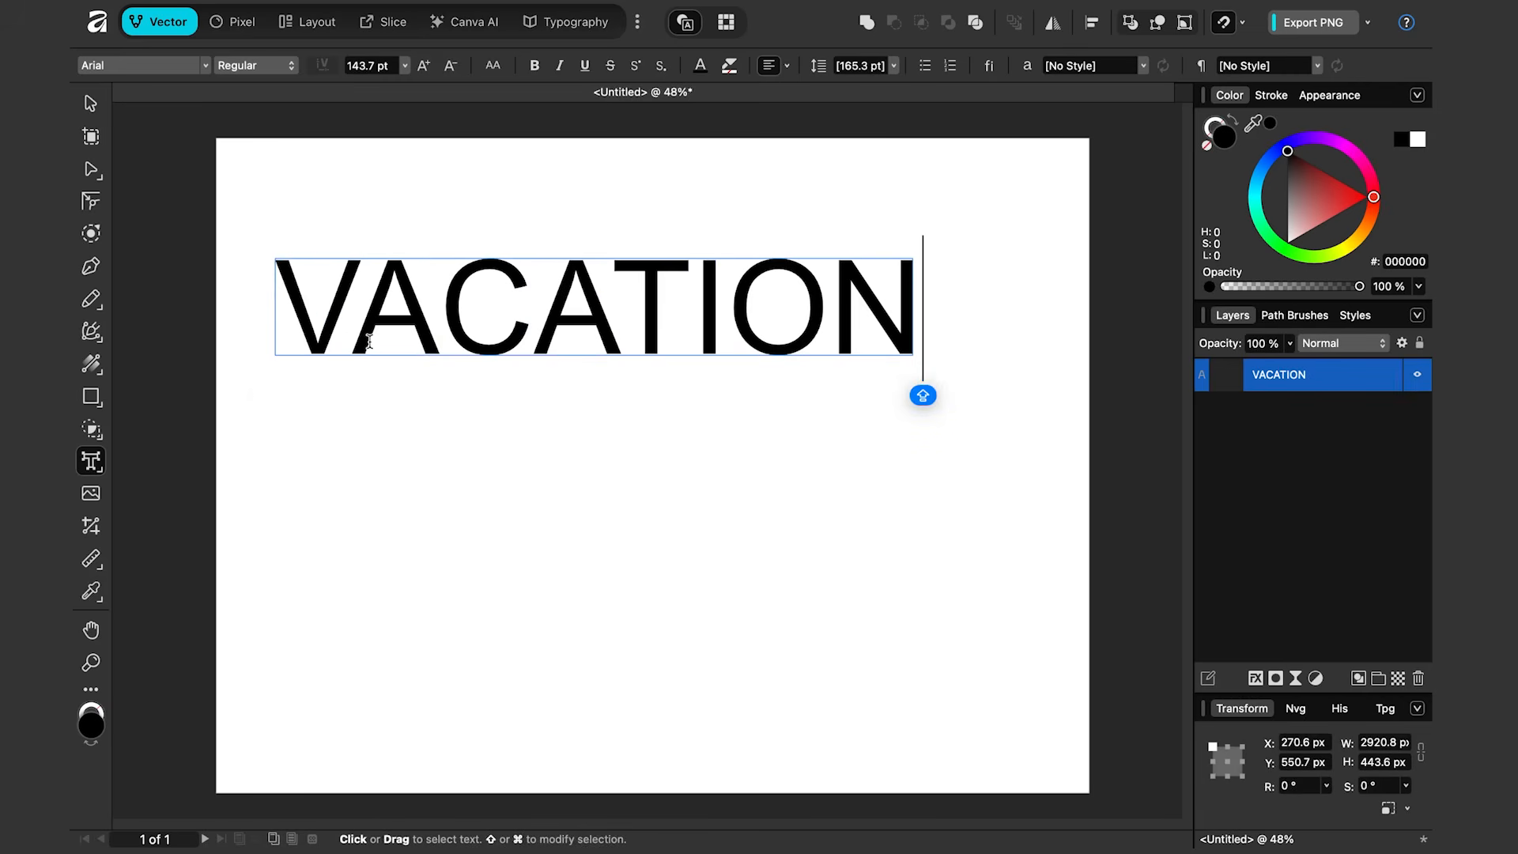
{"action": "key", "text": "Escape"}
{"action": "left_click_drag", "start_coordinate": [560, 320], "coordinate": [585, 355]}
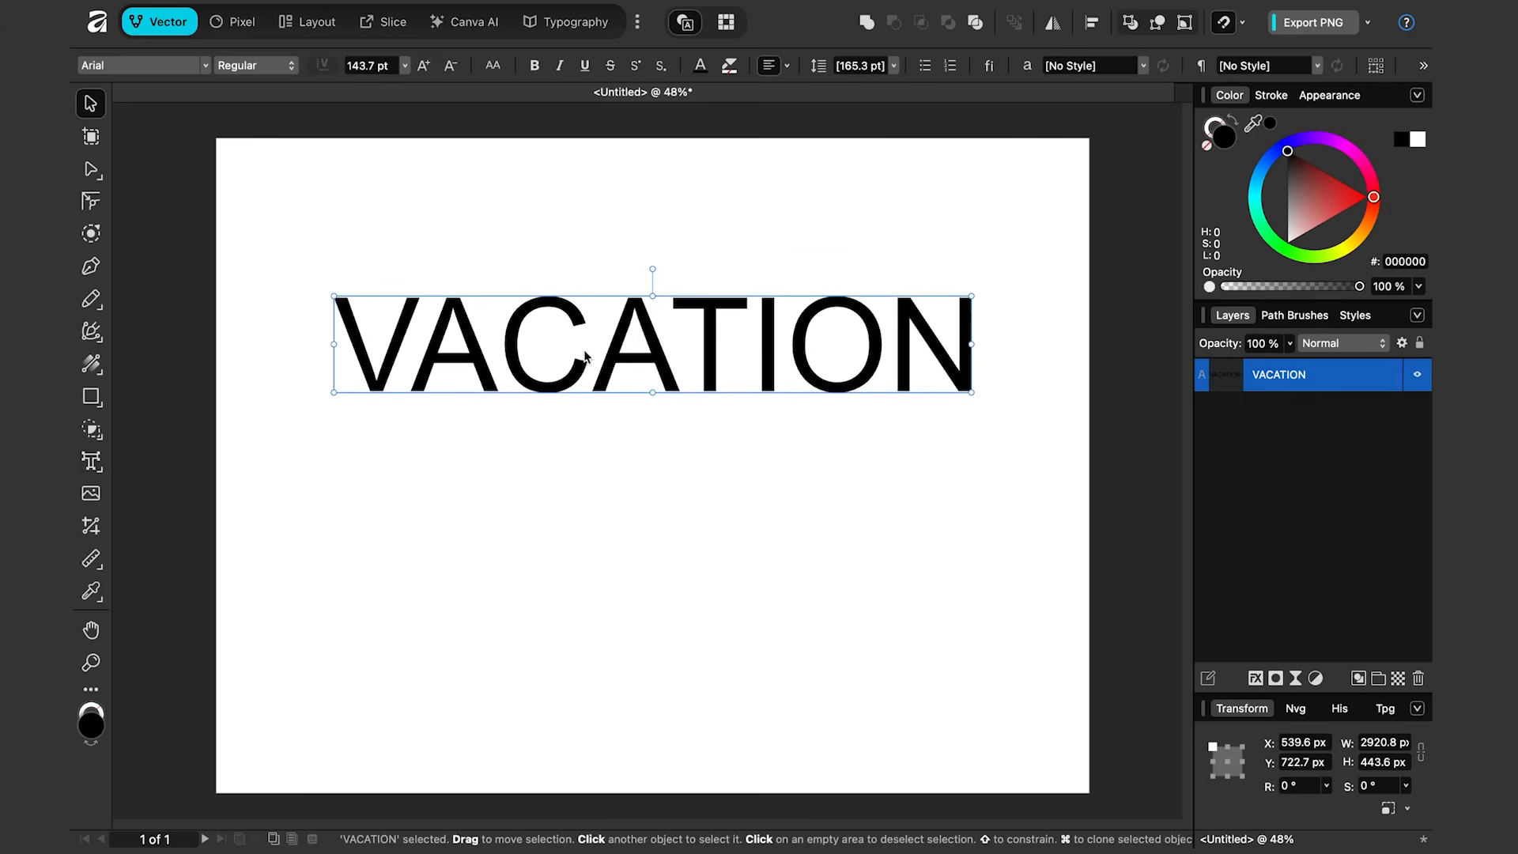
Step: Set the VACATION text's font to Groovy Rainbow and enlarge it across the page
{"action": "left_click", "coordinate": [204, 66]}
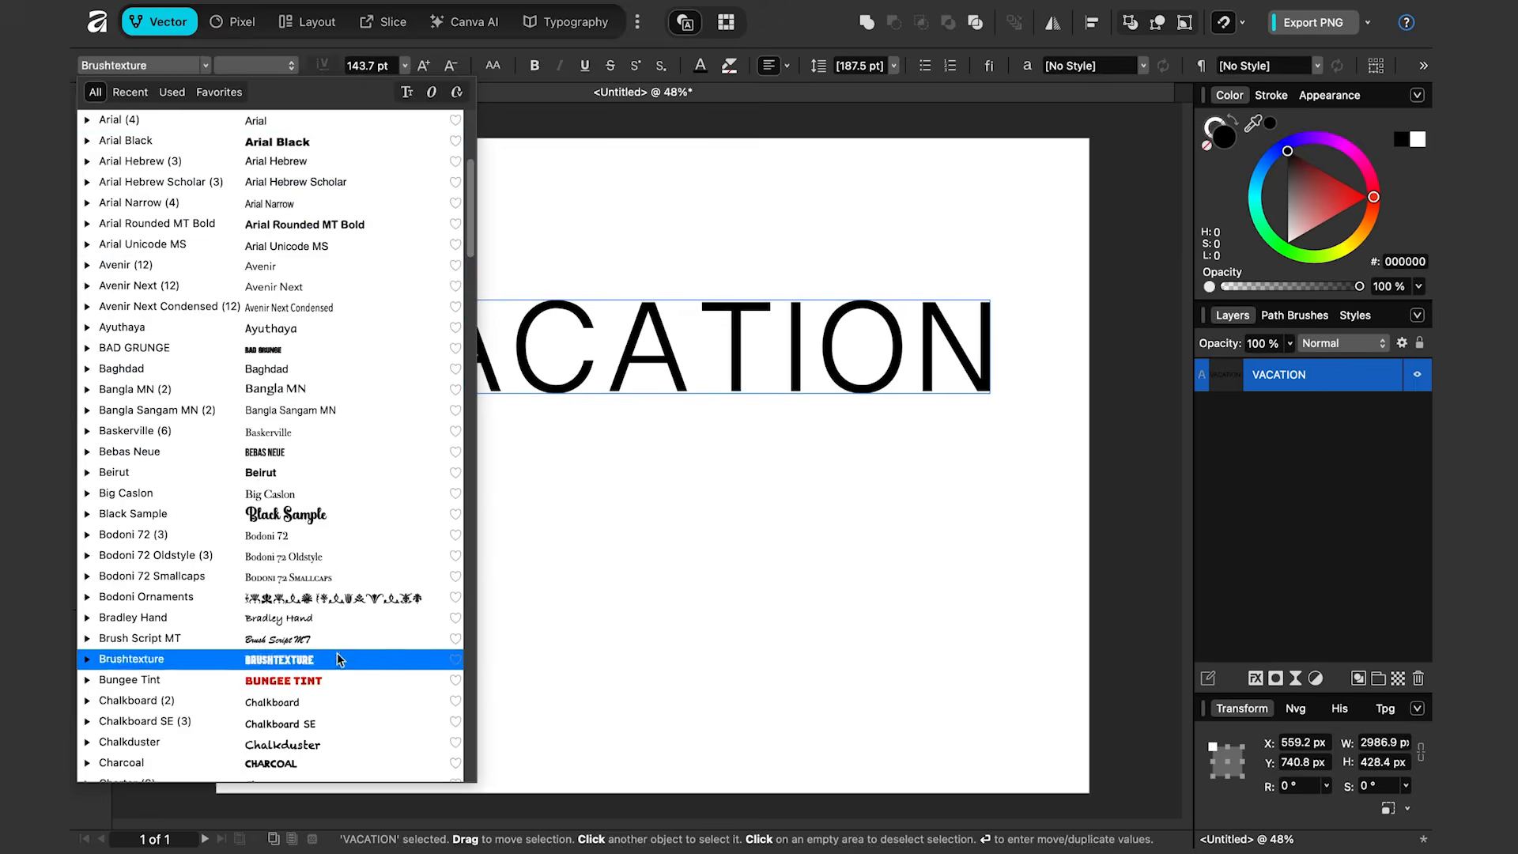
{"action": "scroll", "coordinate": [338, 661], "scroll_direction": "down", "scroll_amount": 10}
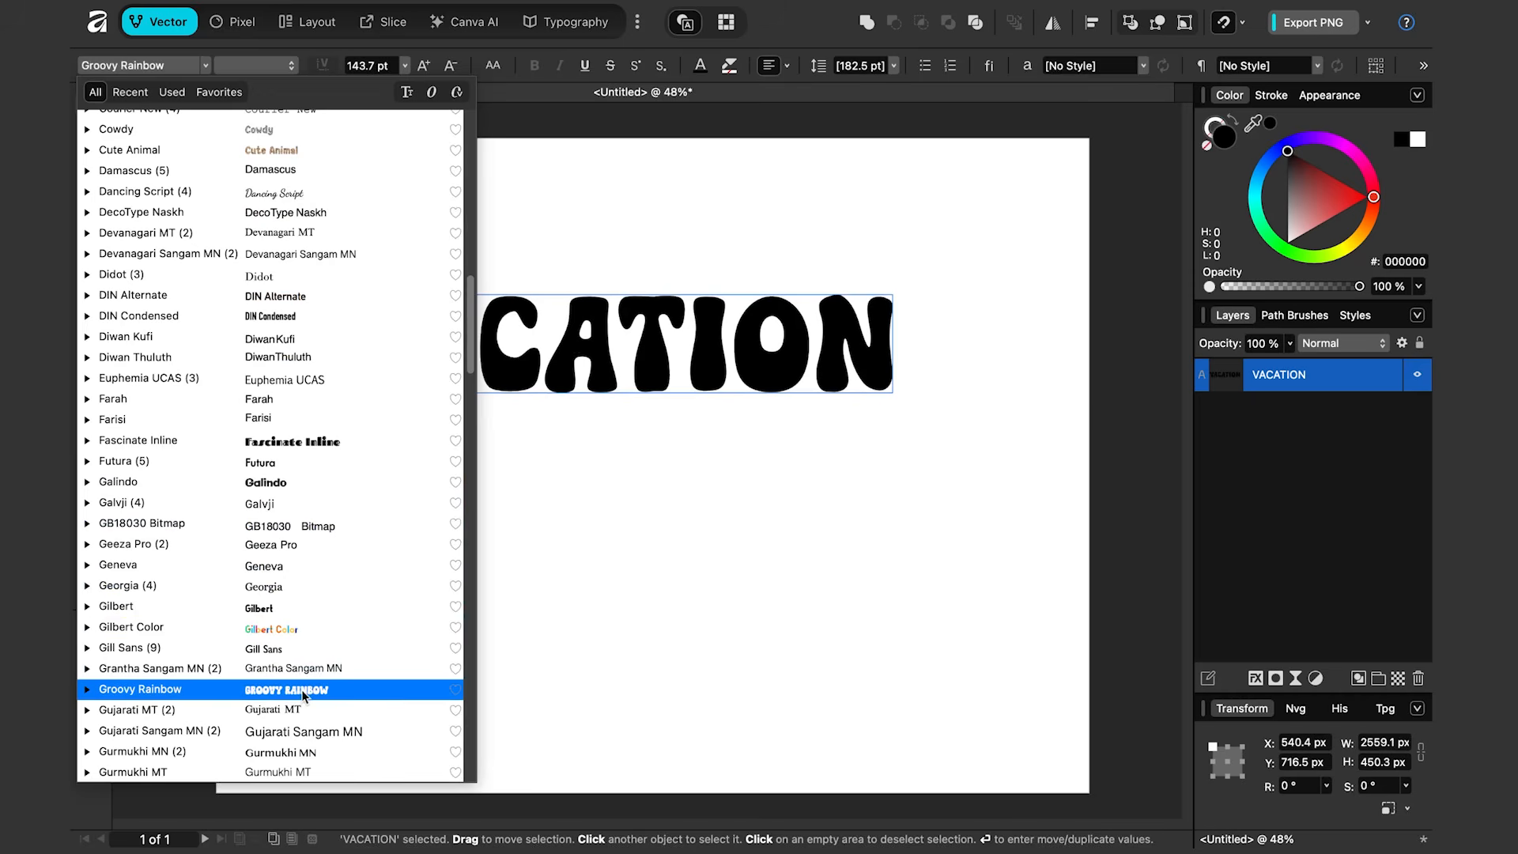
{"action": "left_click", "coordinate": [301, 689]}
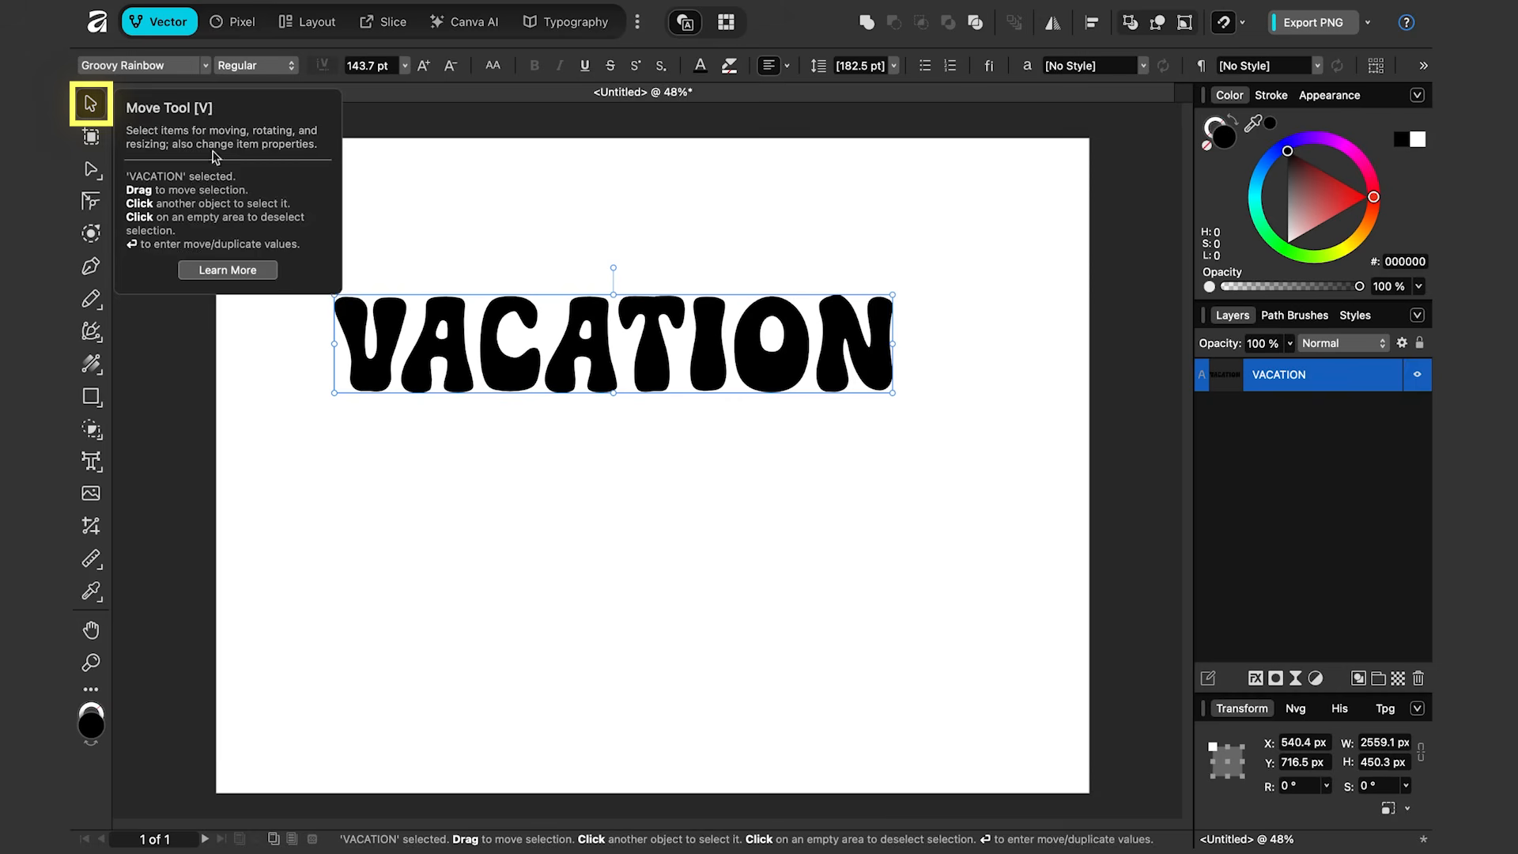
{"action": "left_click_drag", "start_coordinate": [893, 392], "coordinate": [1055, 447]}
{"action": "left_click_drag", "start_coordinate": [979, 383], "coordinate": [945, 406]}
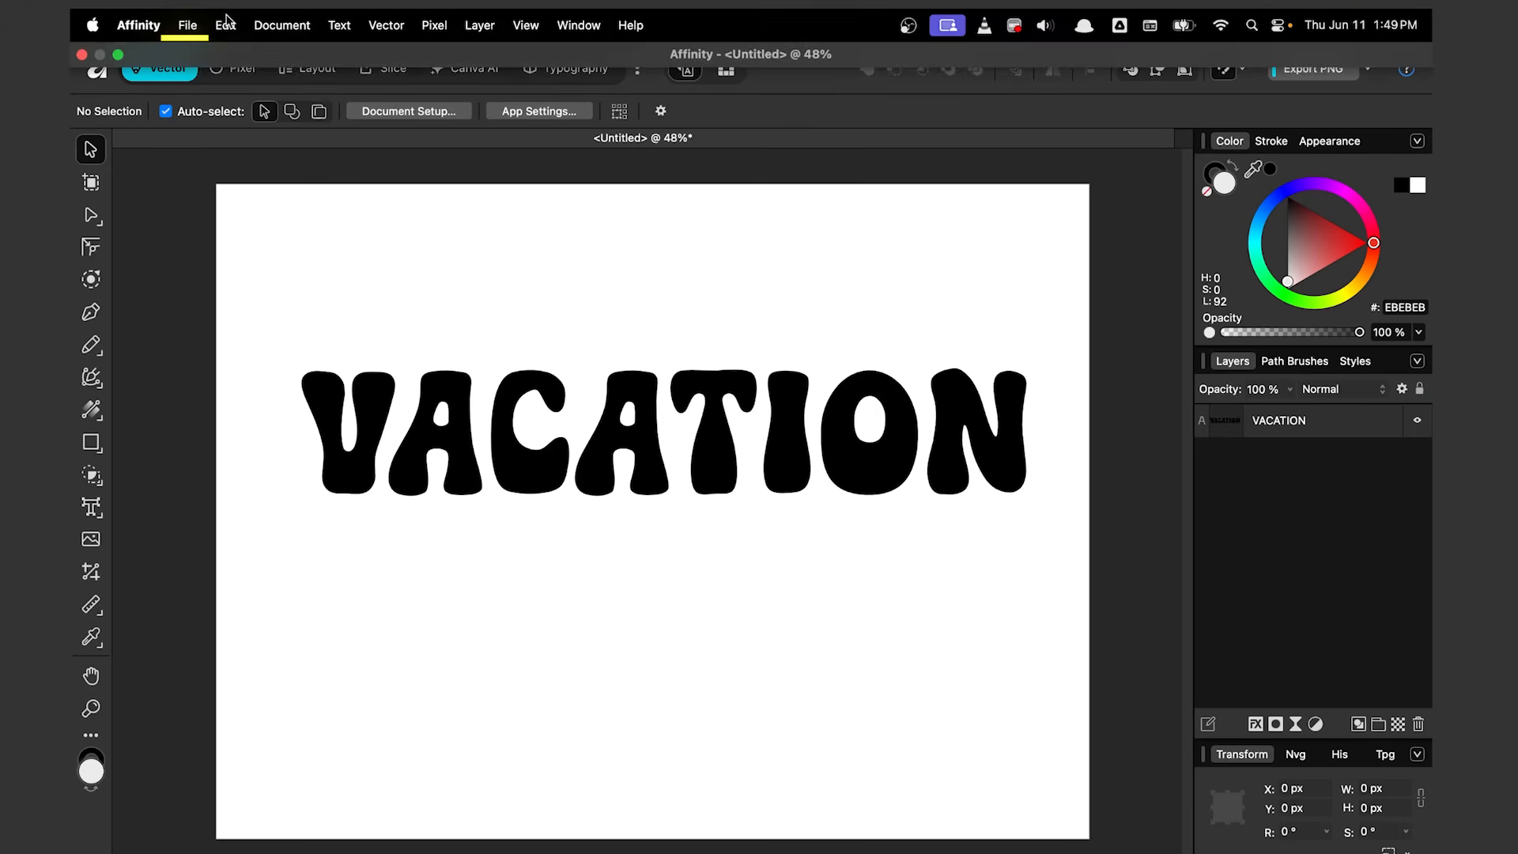
Step: Place the image sunset.jpg on the page
{"action": "left_click", "coordinate": [188, 25]}
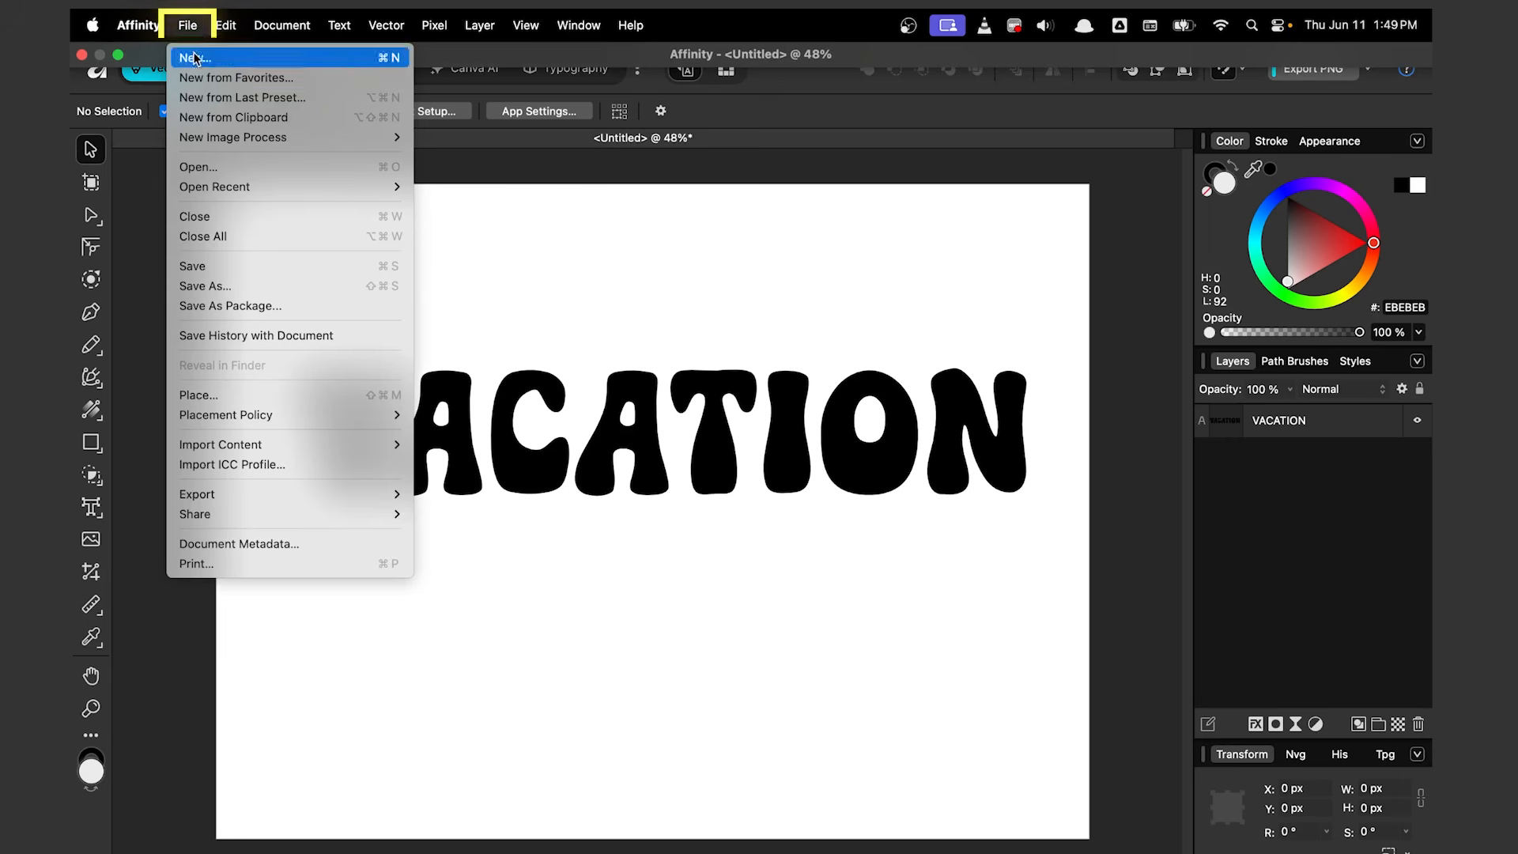
{"action": "left_click", "coordinate": [231, 396]}
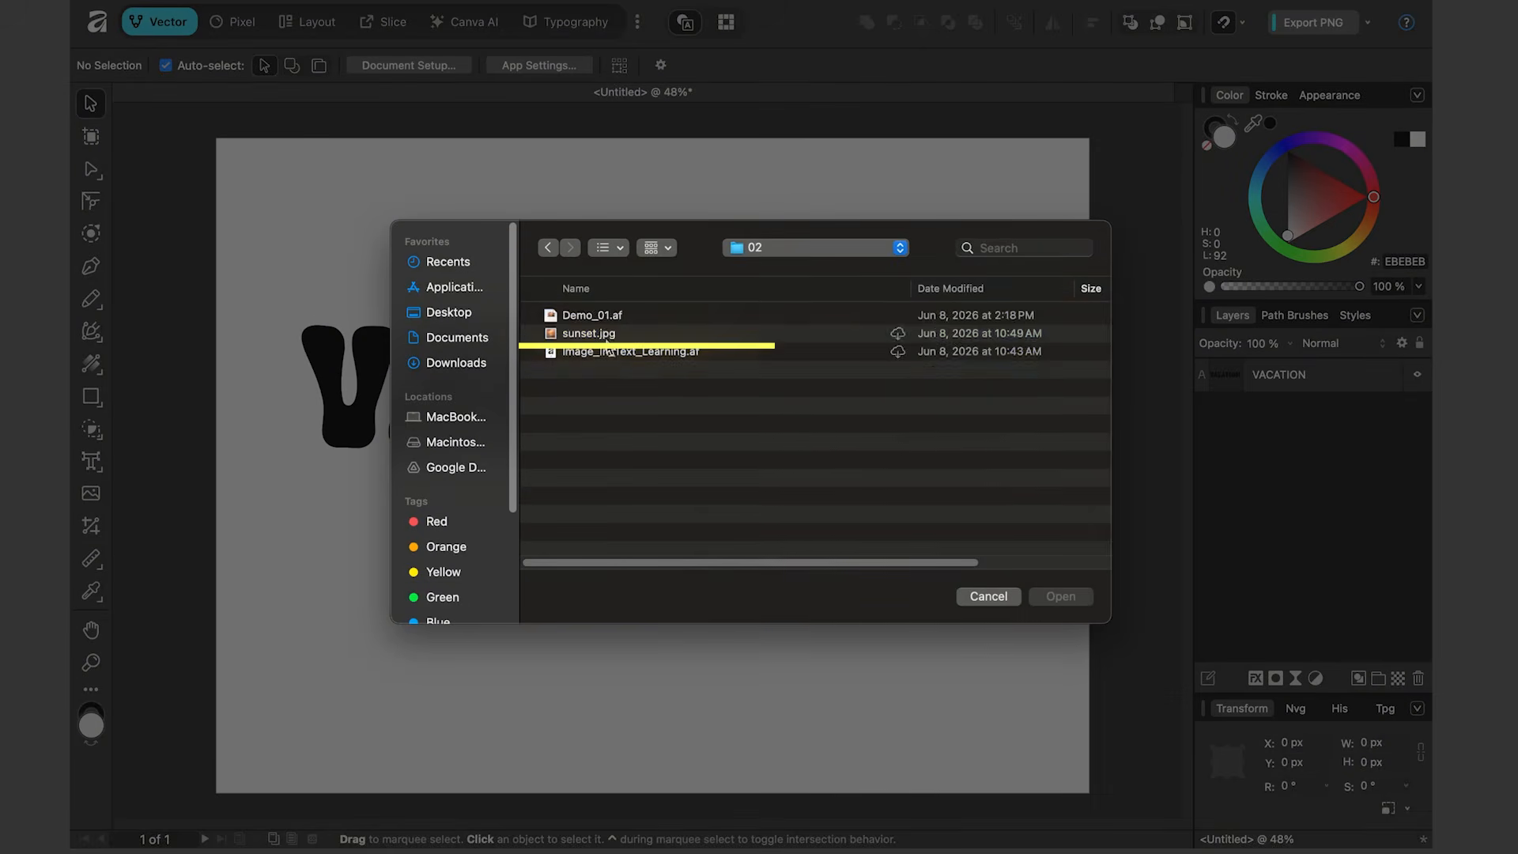
{"action": "left_click", "coordinate": [661, 338]}
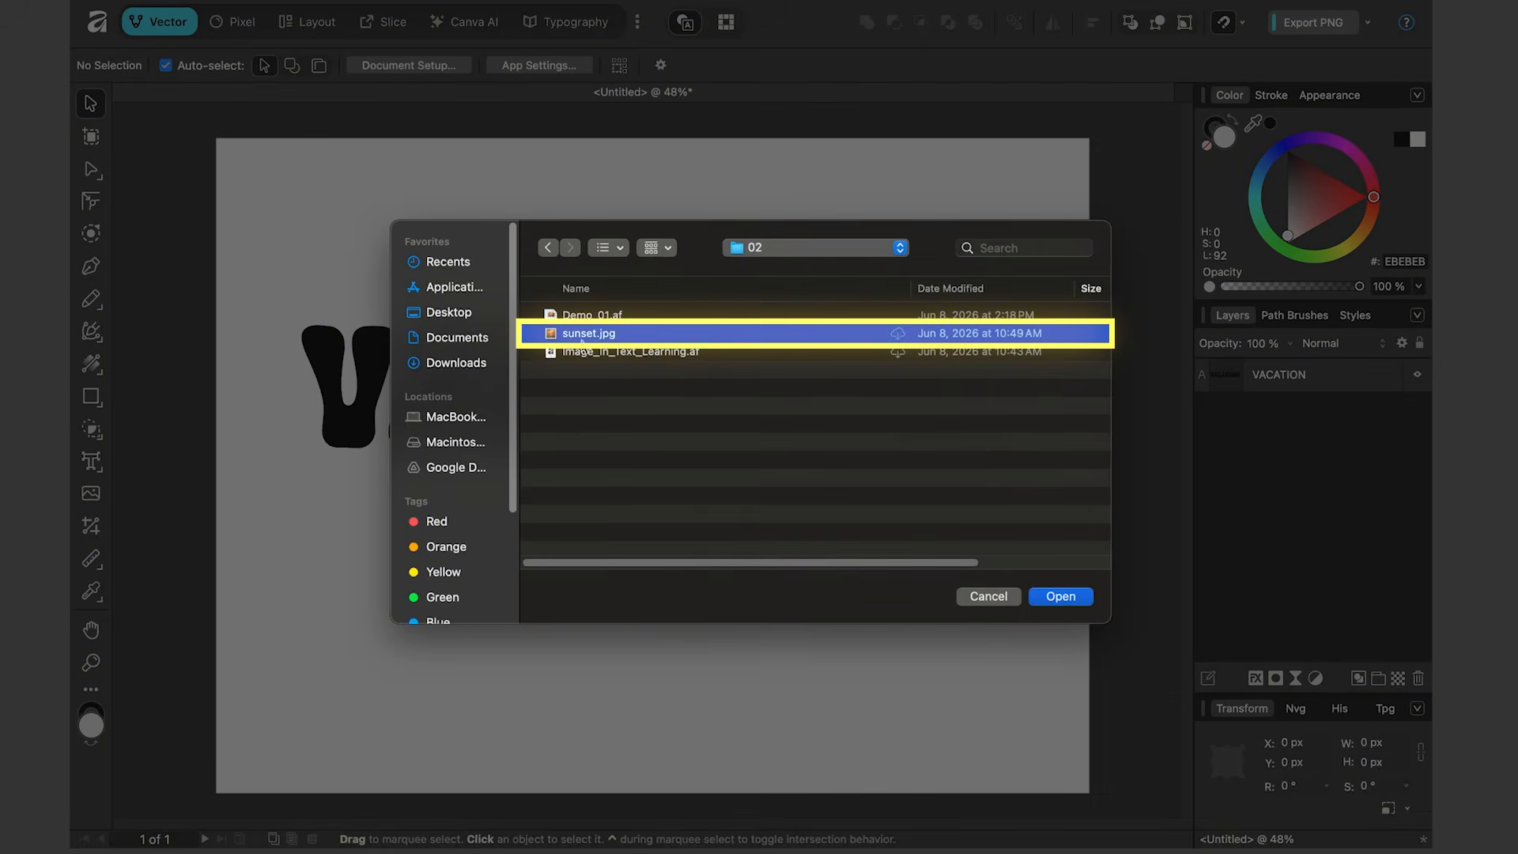
{"action": "left_click", "coordinate": [1061, 596]}
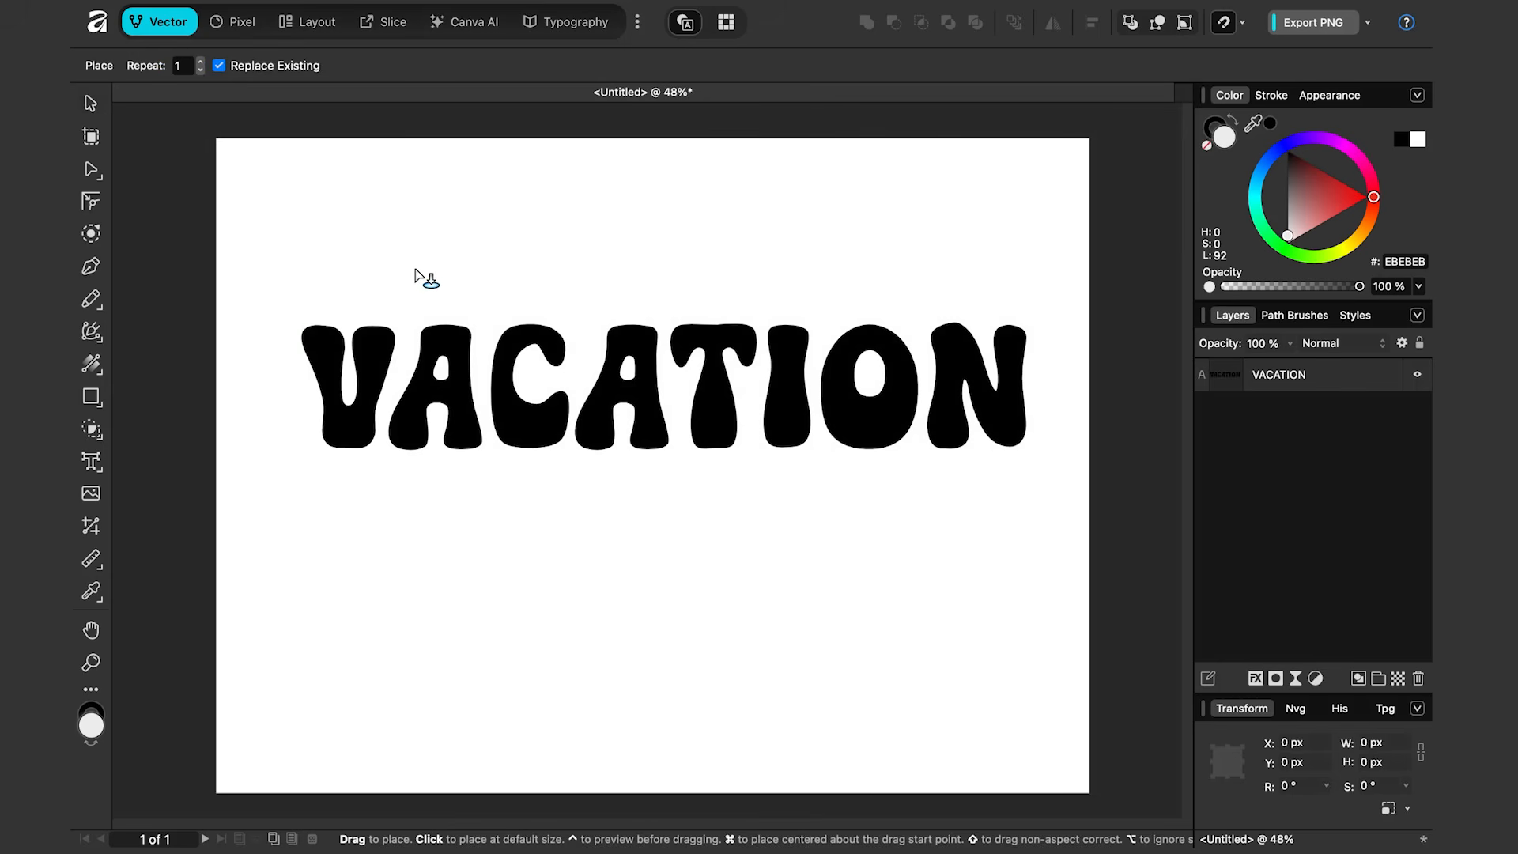
{"action": "left_click", "coordinate": [414, 269]}
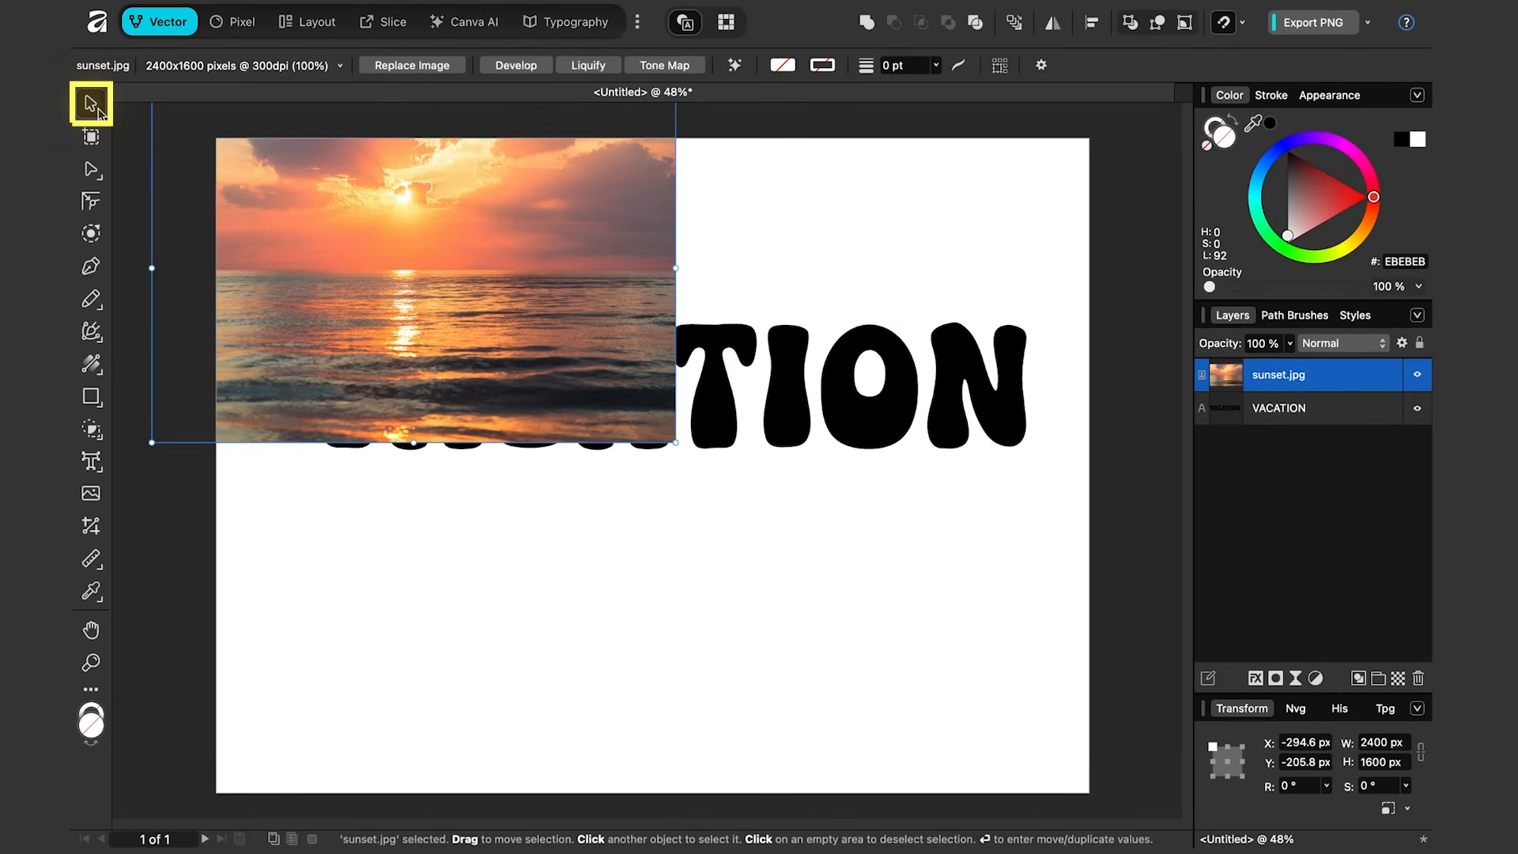
Step: Scale and position the sunset image to about 3563 × 2375 px, covering most of the page
{"action": "left_click_drag", "start_coordinate": [424, 204], "coordinate": [647, 386]}
{"action": "left_click_drag", "start_coordinate": [375, 275], "coordinate": [278, 211]}
{"action": "left_click_drag", "start_coordinate": [891, 618], "coordinate": [1057, 728]}
{"action": "left_click_drag", "start_coordinate": [941, 608], "coordinate": [947, 596]}
{"action": "left_click_drag", "start_coordinate": [673, 174], "coordinate": [704, 221]}
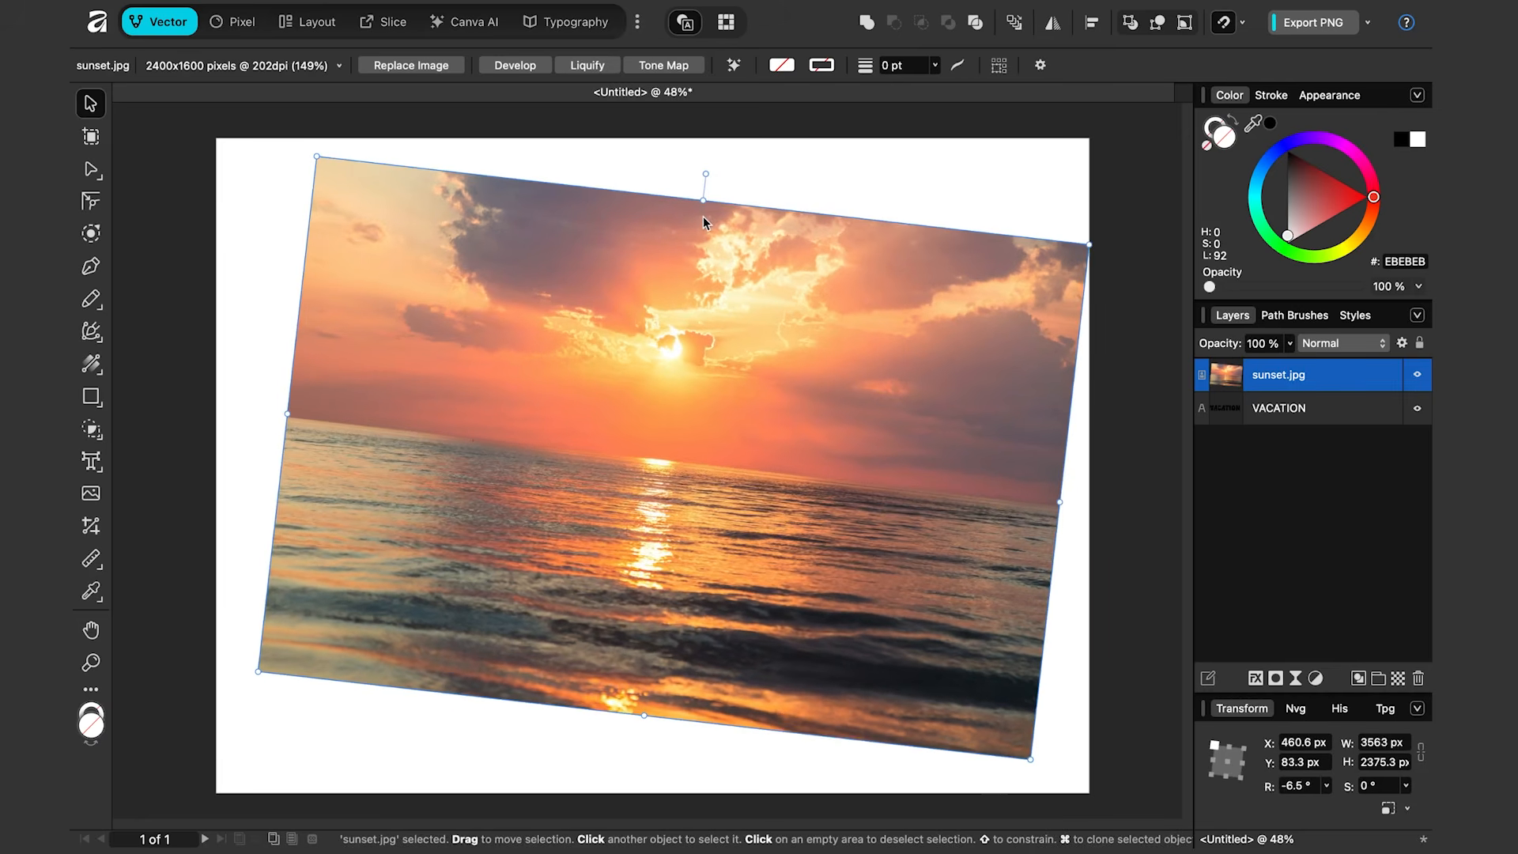
{"action": "key", "text": "super+z"}
{"action": "key", "text": "super+z"}
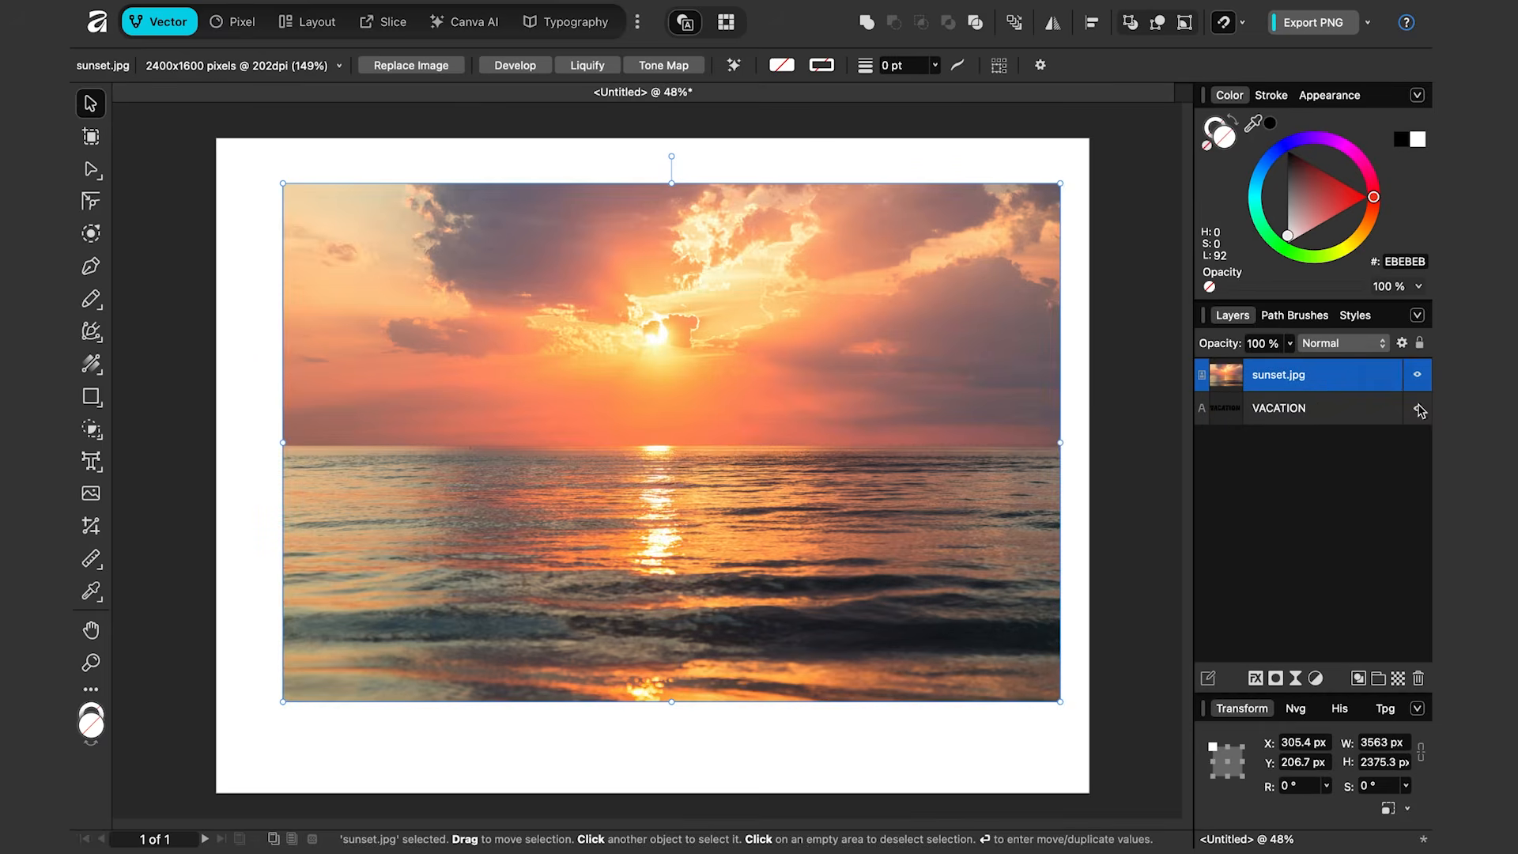
Step: Move the VACATION text layer above the sunset image layer
{"action": "left_click", "coordinate": [1418, 376]}
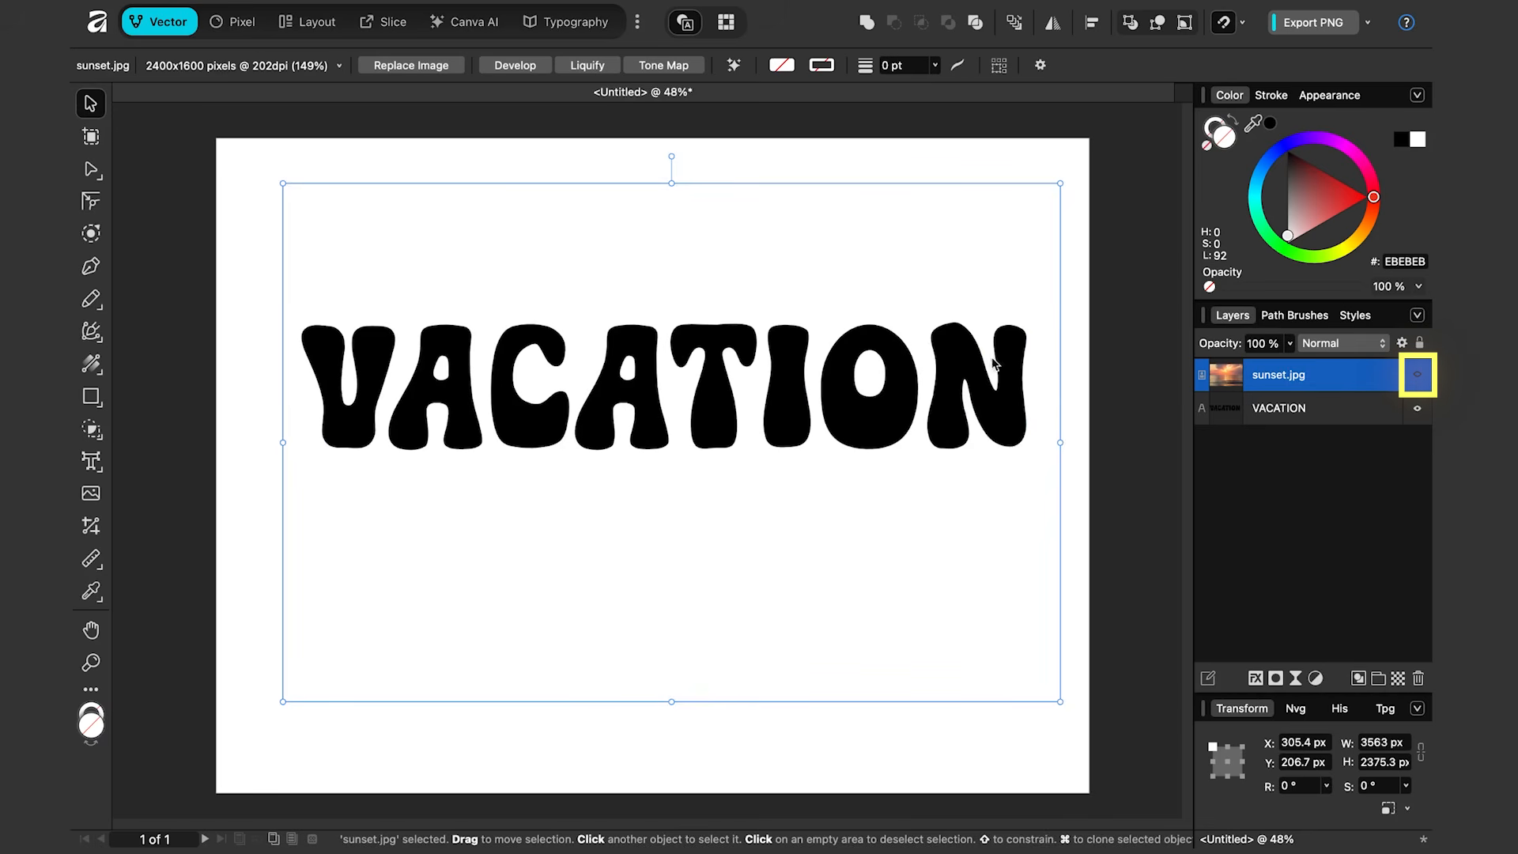
{"action": "left_click", "coordinate": [1418, 378]}
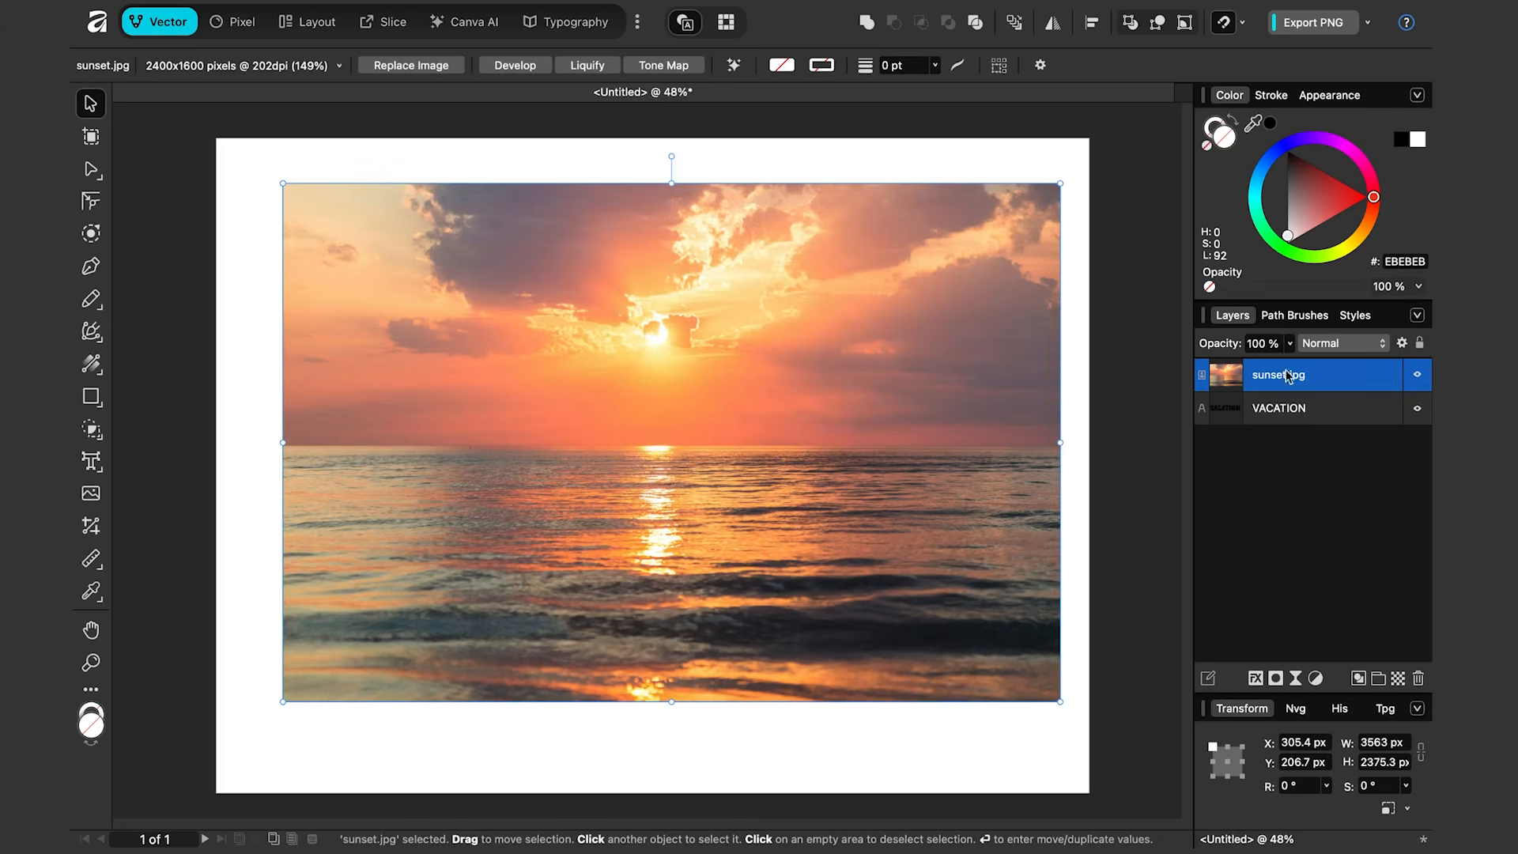
{"action": "left_click", "coordinate": [1246, 415]}
{"action": "left_click_drag", "start_coordinate": [1247, 415], "coordinate": [1271, 370]}
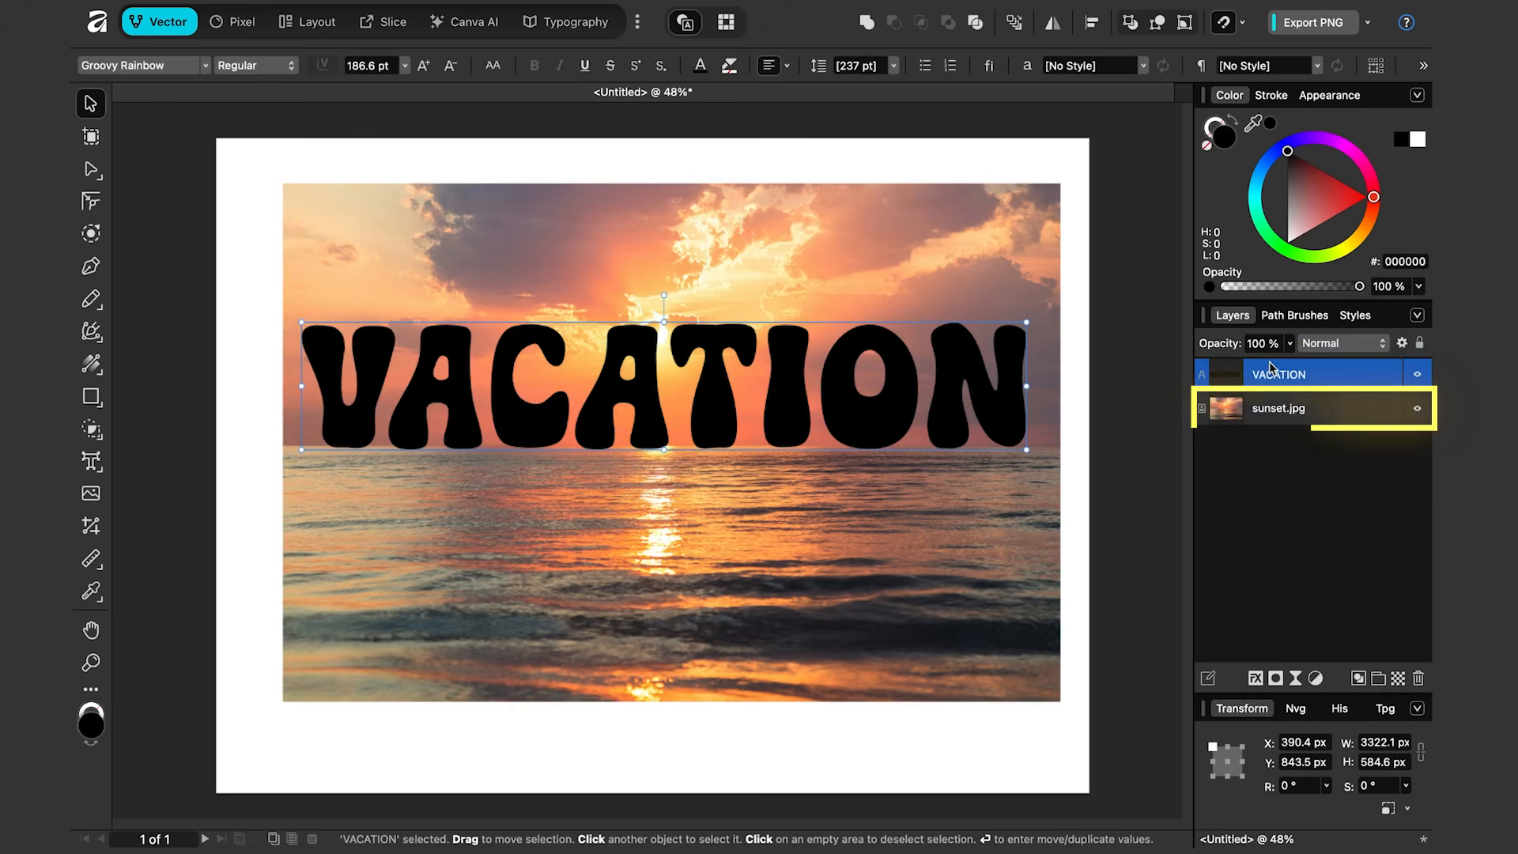
Step: Try clipping the sunset image into the VACATION text and adjusting its position and size
{"action": "left_click", "coordinate": [1281, 483]}
{"action": "left_click", "coordinate": [1256, 418]}
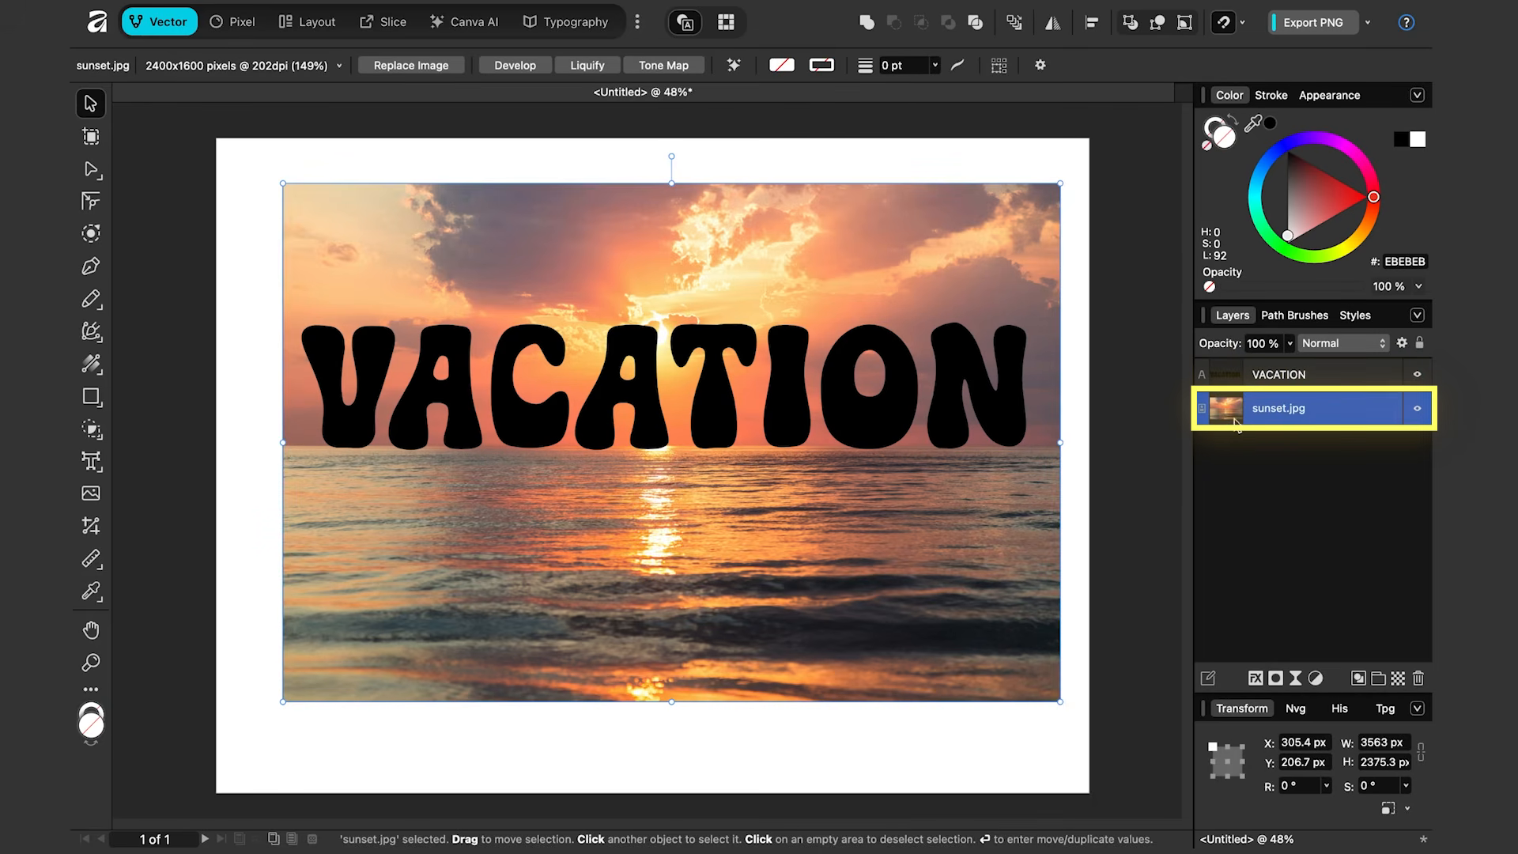
{"action": "left_click_drag", "start_coordinate": [1238, 422], "coordinate": [1295, 380]}
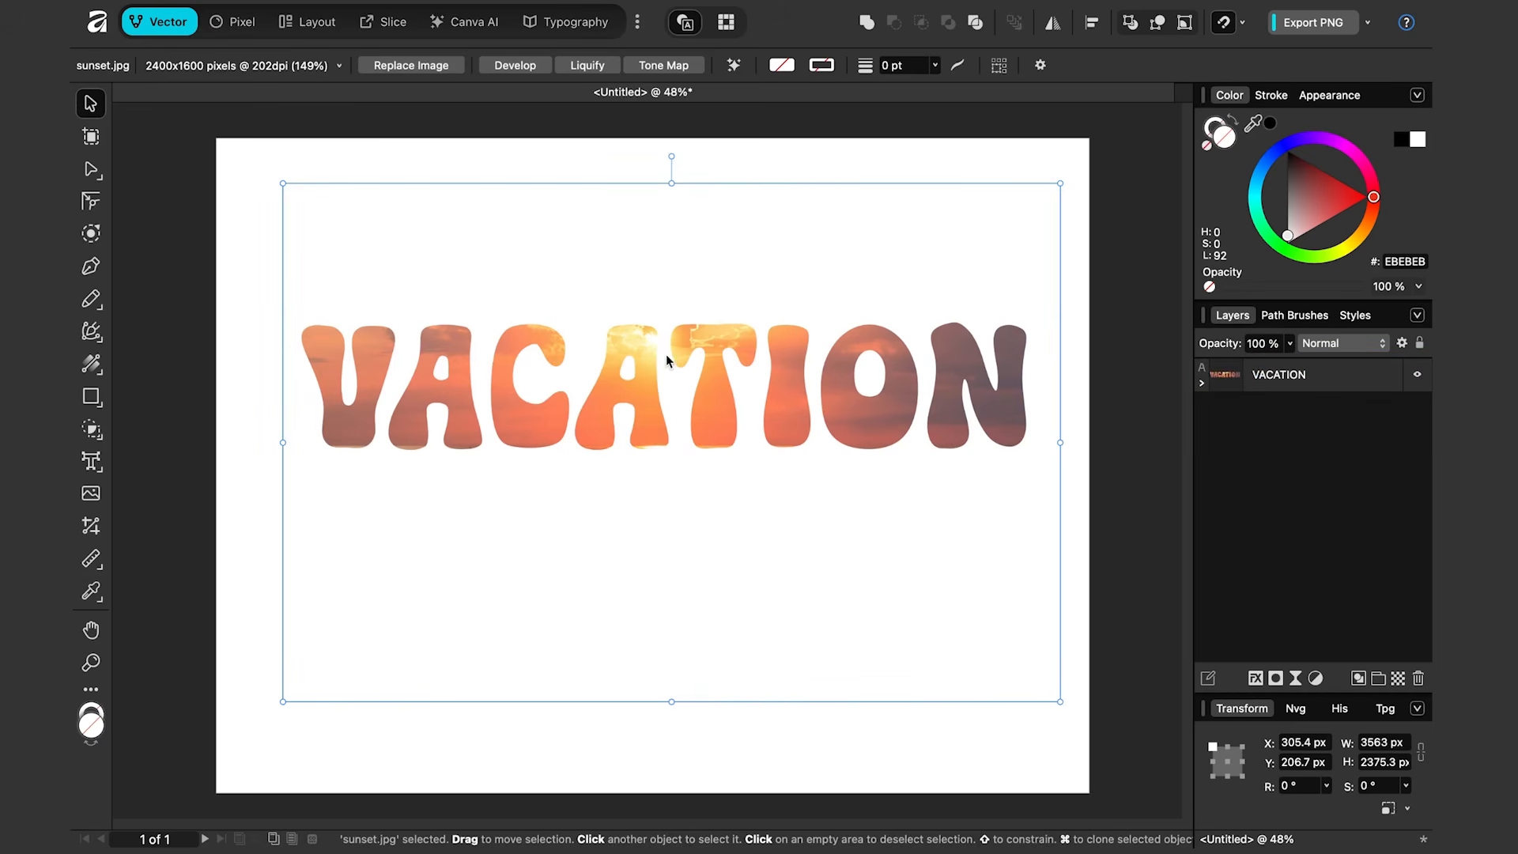
{"action": "left_click", "coordinate": [1201, 386]}
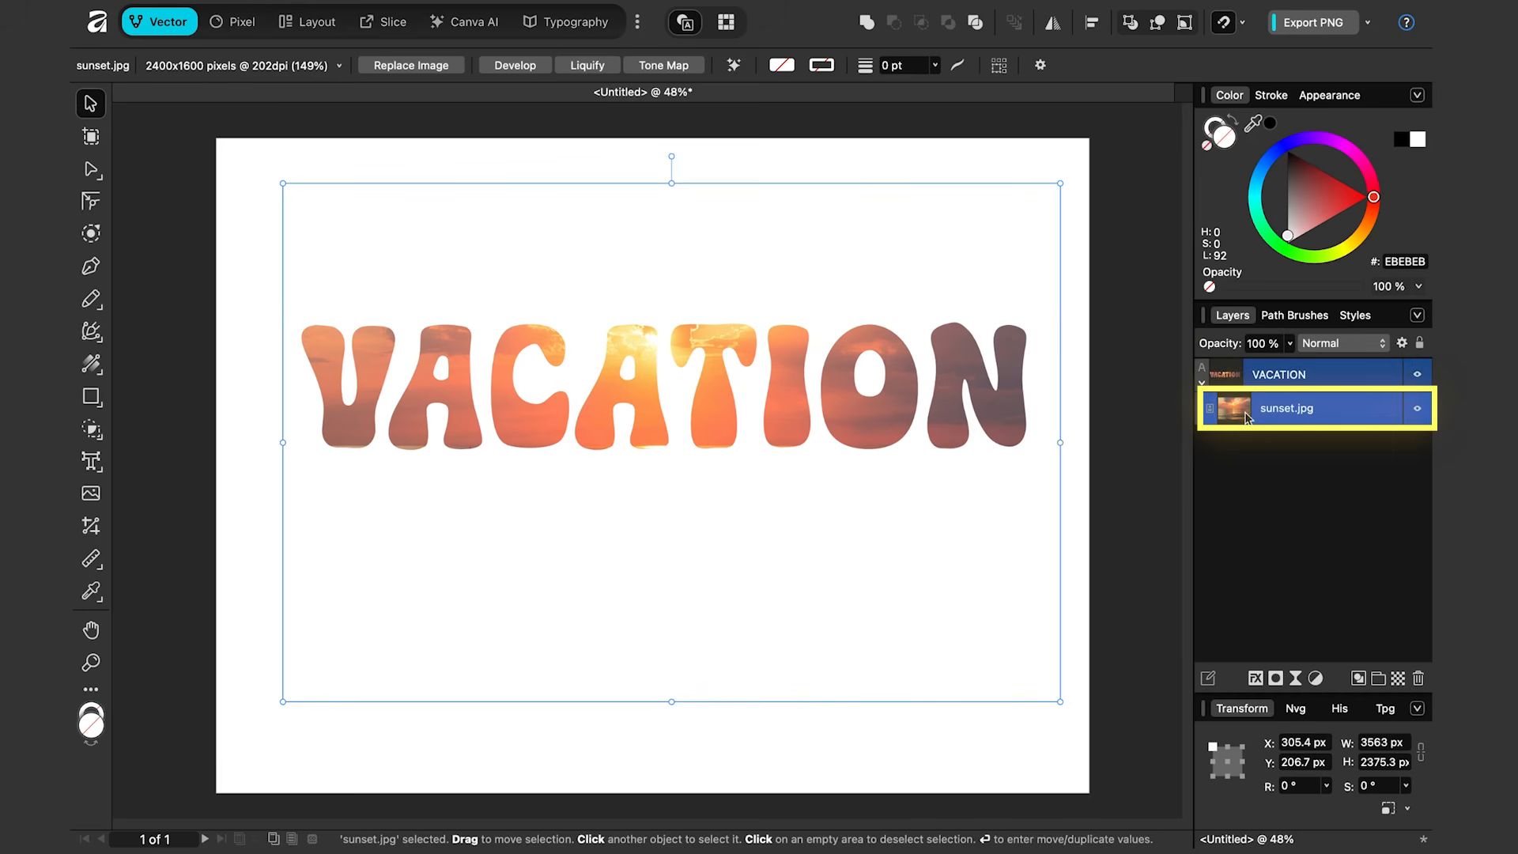
{"action": "mouse_move", "coordinate": [926, 481]}
{"action": "left_mouse_down"}
{"action": "mouse_move", "coordinate": [908, 450]}
{"action": "mouse_move", "coordinate": [748, 395]}
{"action": "mouse_move", "coordinate": [950, 453]}
{"action": "mouse_move", "coordinate": [909, 441]}
{"action": "mouse_move", "coordinate": [918, 456]}
{"action": "left_mouse_up"}
{"action": "left_click_drag", "start_coordinate": [1055, 672], "coordinate": [1115, 596]}
{"action": "mouse_move", "coordinate": [665, 128]}
{"action": "left_mouse_down"}
{"action": "mouse_move", "coordinate": [711, 132]}
{"action": "mouse_move", "coordinate": [724, 165]}
{"action": "mouse_move", "coordinate": [671, 135]}
{"action": "left_mouse_up"}
{"action": "left_click", "coordinate": [1226, 457]}
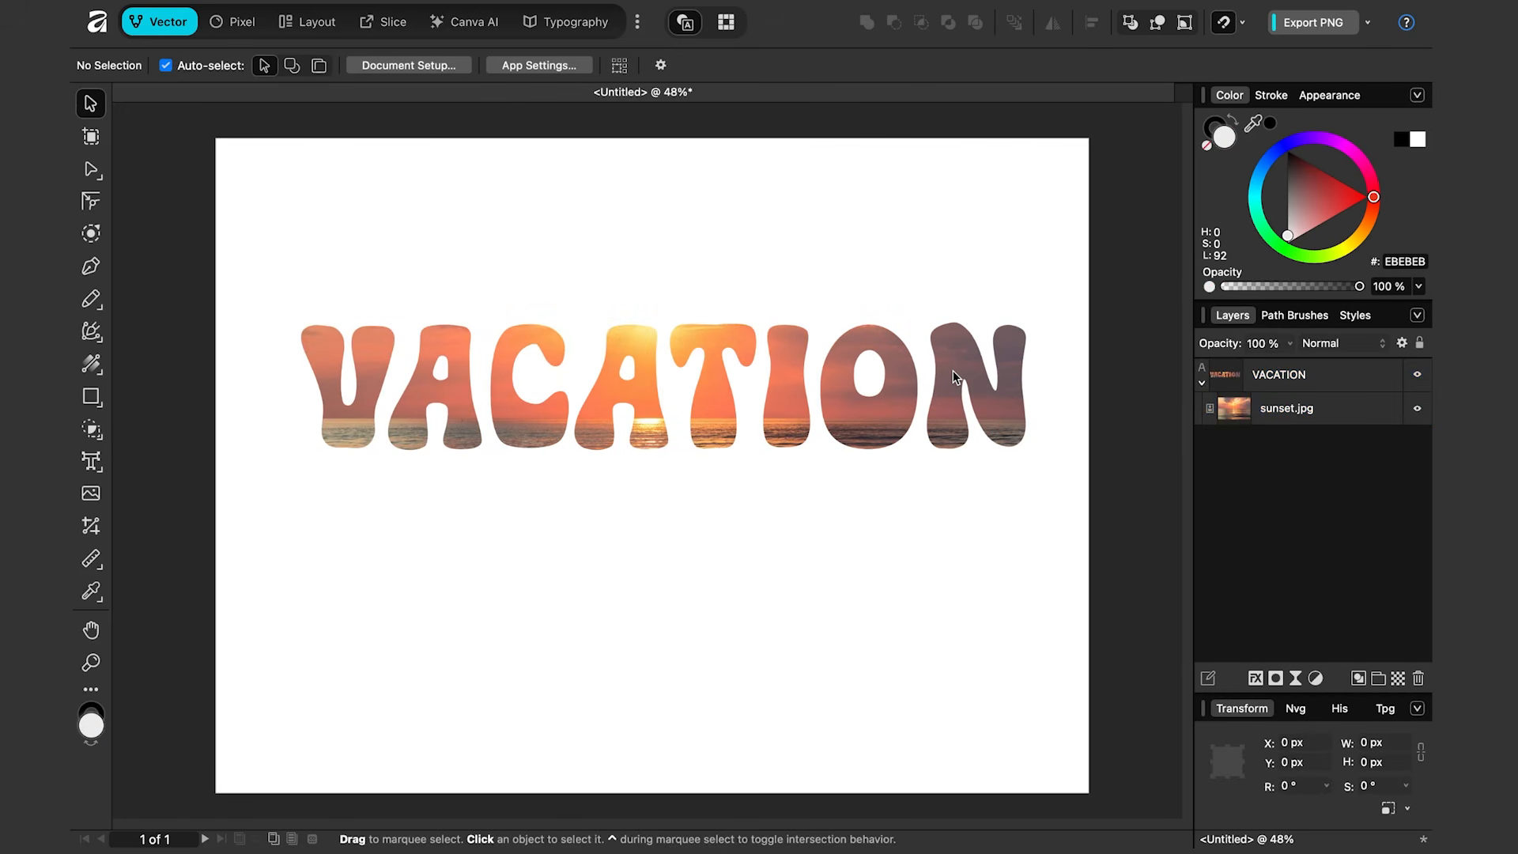
Step: Undo the clipping and the image adjustments
{"action": "key", "text": "super+z"}
{"action": "key", "text": "super+z"}
{"action": "key", "text": "super+z"}
{"action": "key", "text": "super+z"}
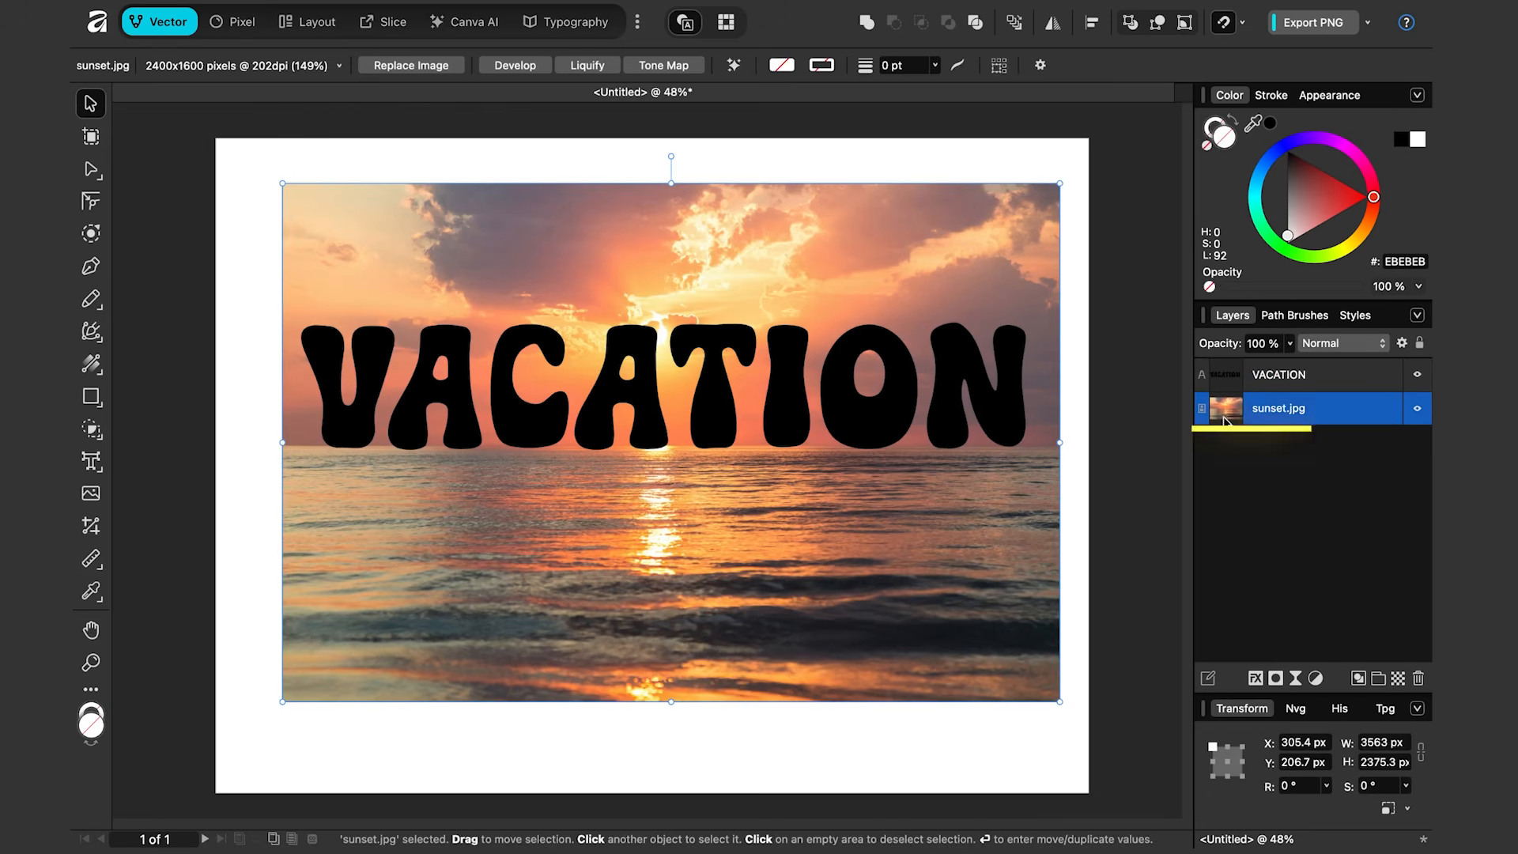
Step: Try dropping the sunset image onto the text layer as a mask and adjusting it
{"action": "left_click_drag", "start_coordinate": [1225, 425], "coordinate": [1229, 376]}
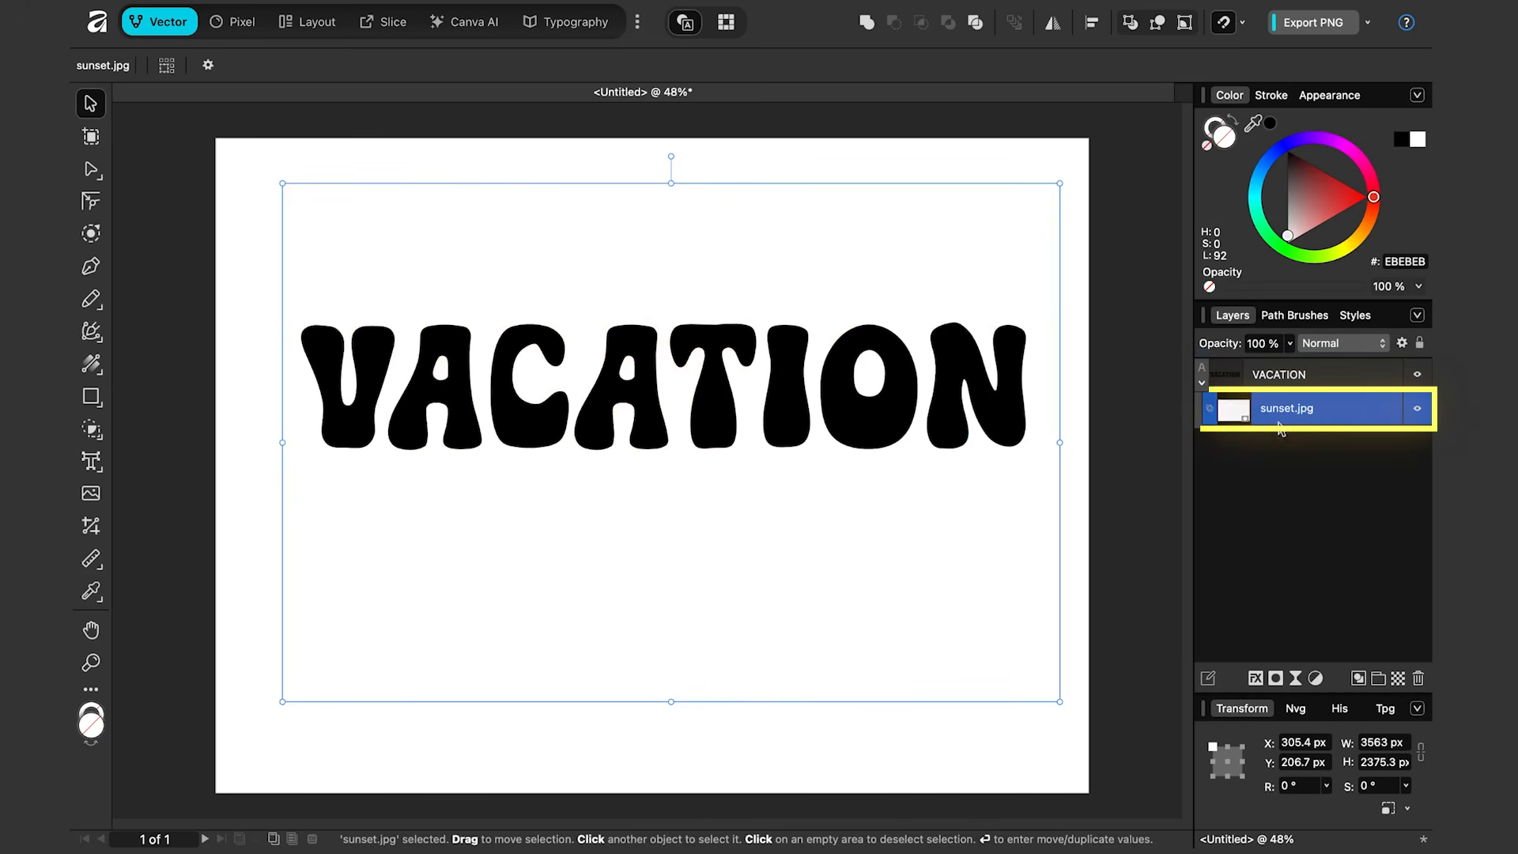
{"action": "left_click_drag", "start_coordinate": [1036, 523], "coordinate": [974, 705]}
{"action": "left_click", "coordinate": [984, 623]}
{"action": "left_click", "coordinate": [1296, 408]}
{"action": "left_click", "coordinate": [1118, 540]}
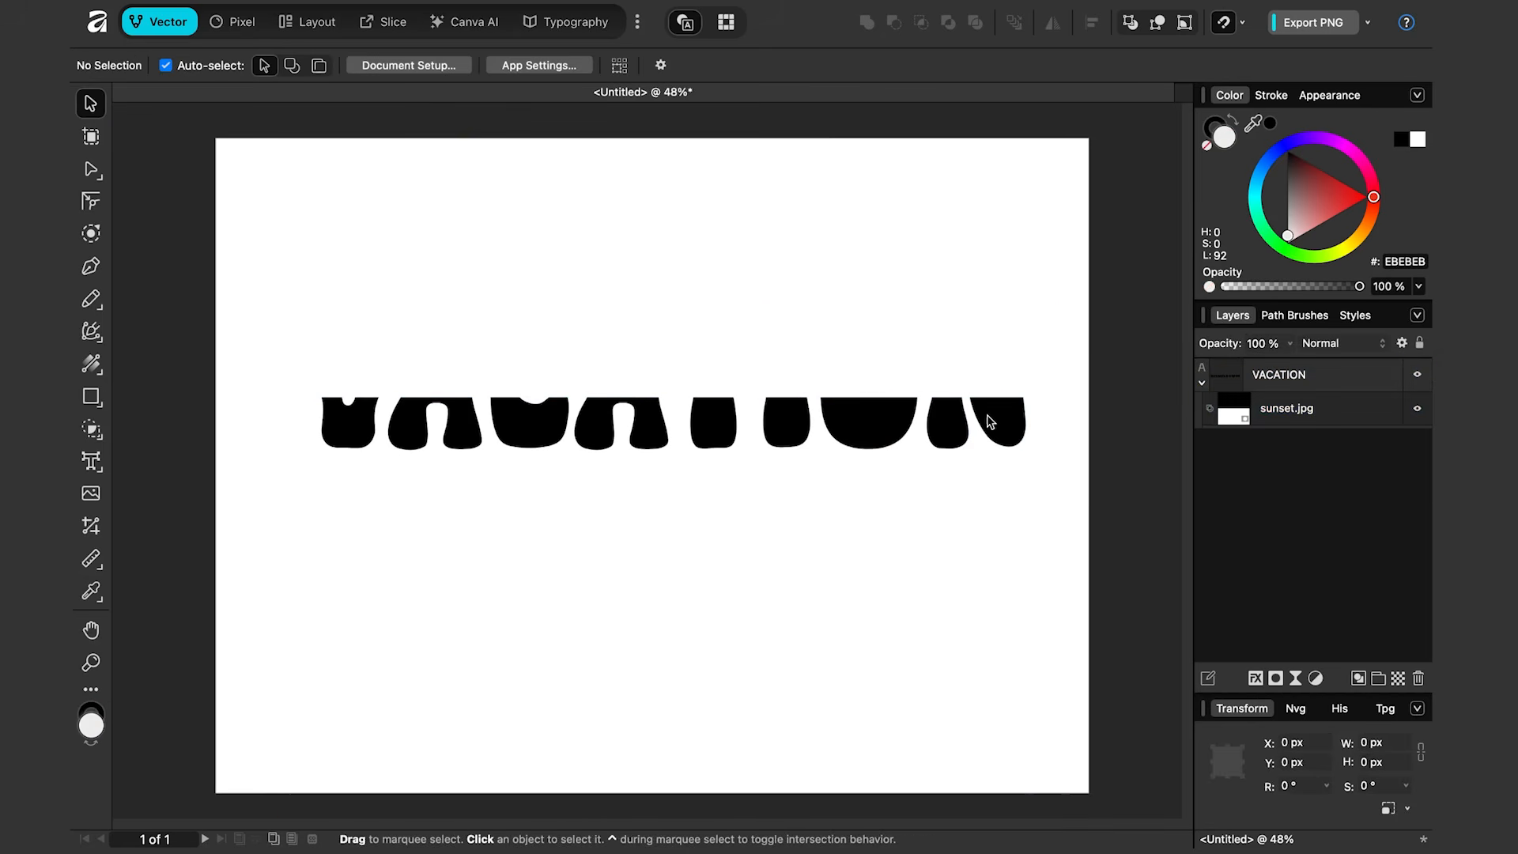
Step: Undo the masking attempt and nest the sunset image inside the VACATION text layer instead
{"action": "key", "text": "super+z"}
{"action": "key", "text": "super+z"}
{"action": "key", "text": "super+z"}
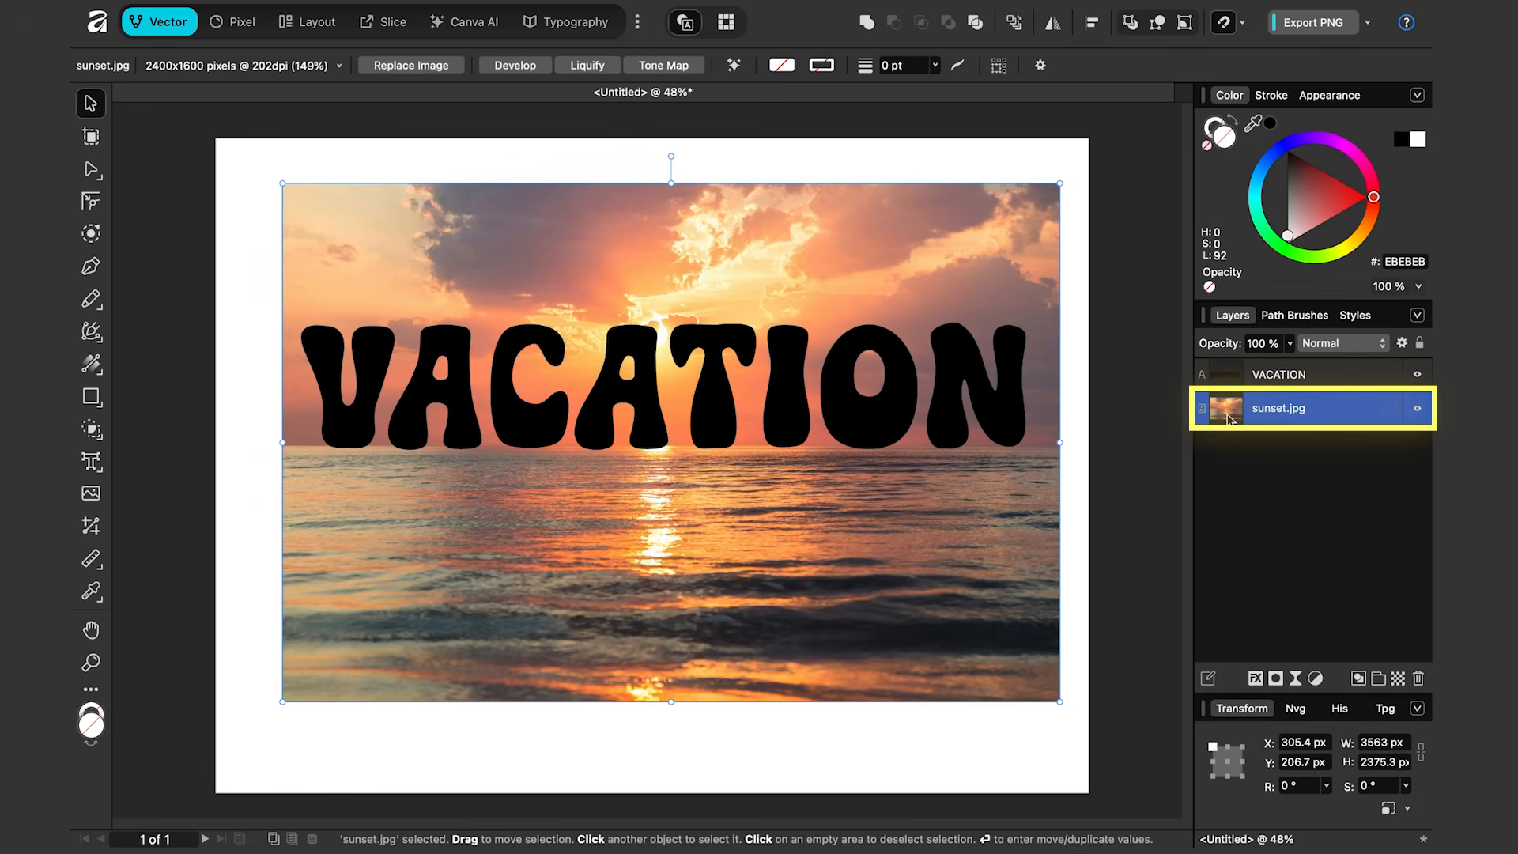
{"action": "left_click_drag", "start_coordinate": [1240, 421], "coordinate": [1290, 379]}
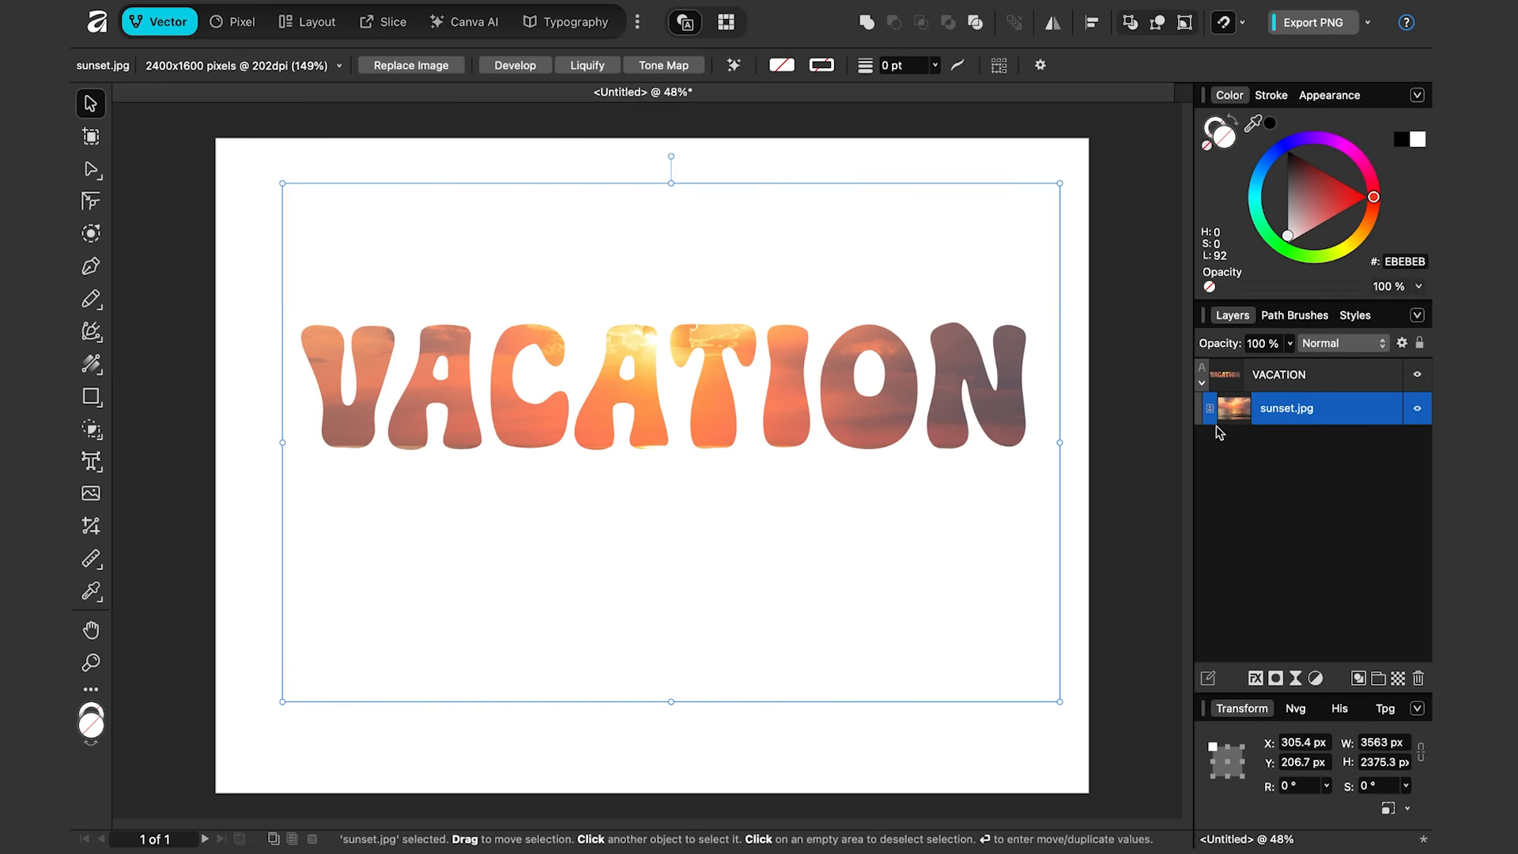
Step: Replace the VACATION lettering with the text HAWAII
{"action": "left_click", "coordinate": [1231, 380]}
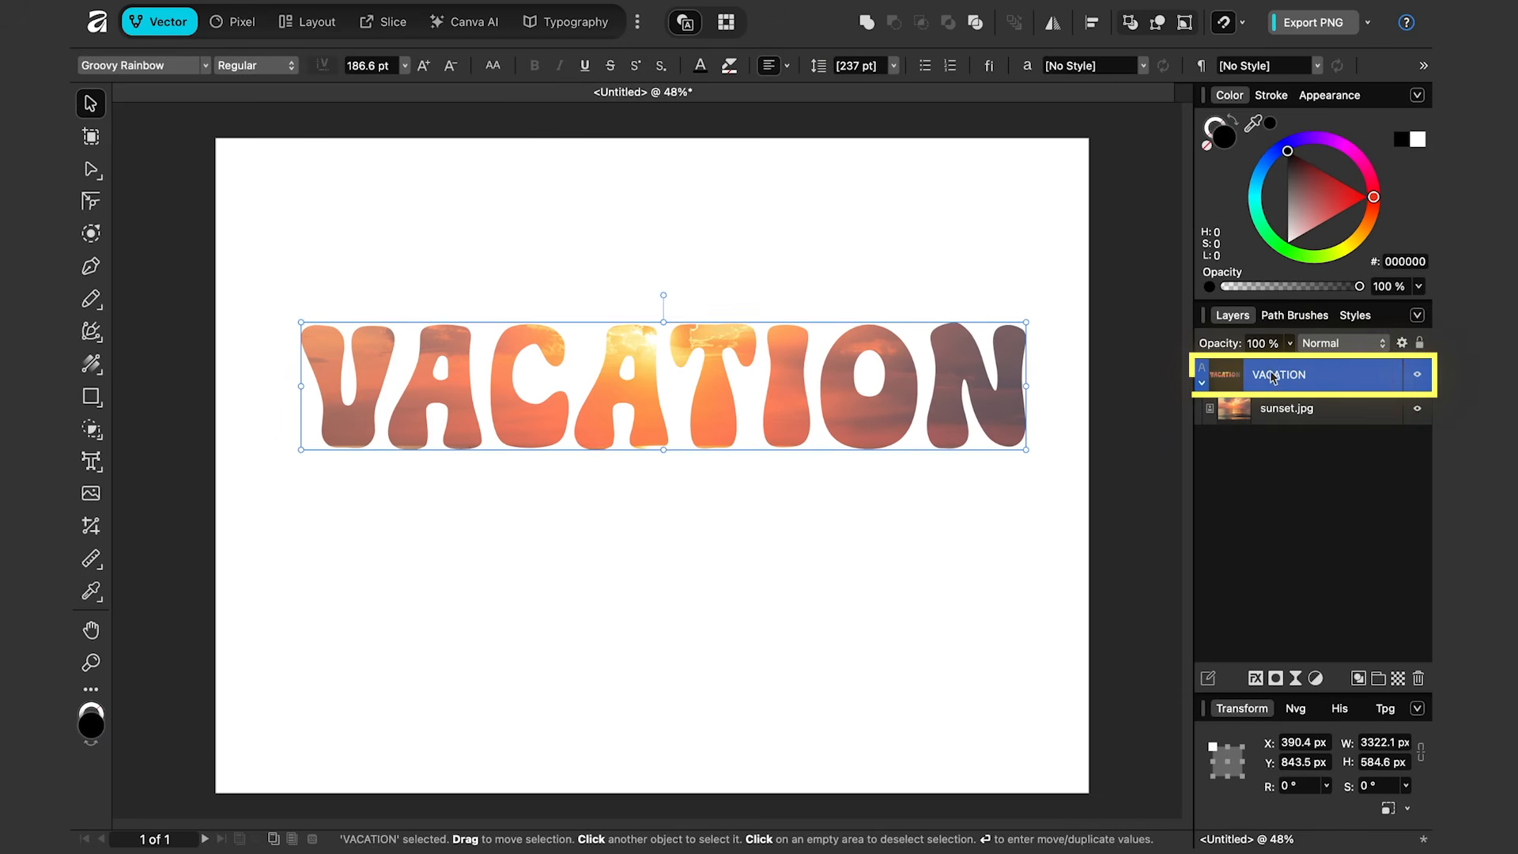
{"action": "left_click", "coordinate": [92, 465]}
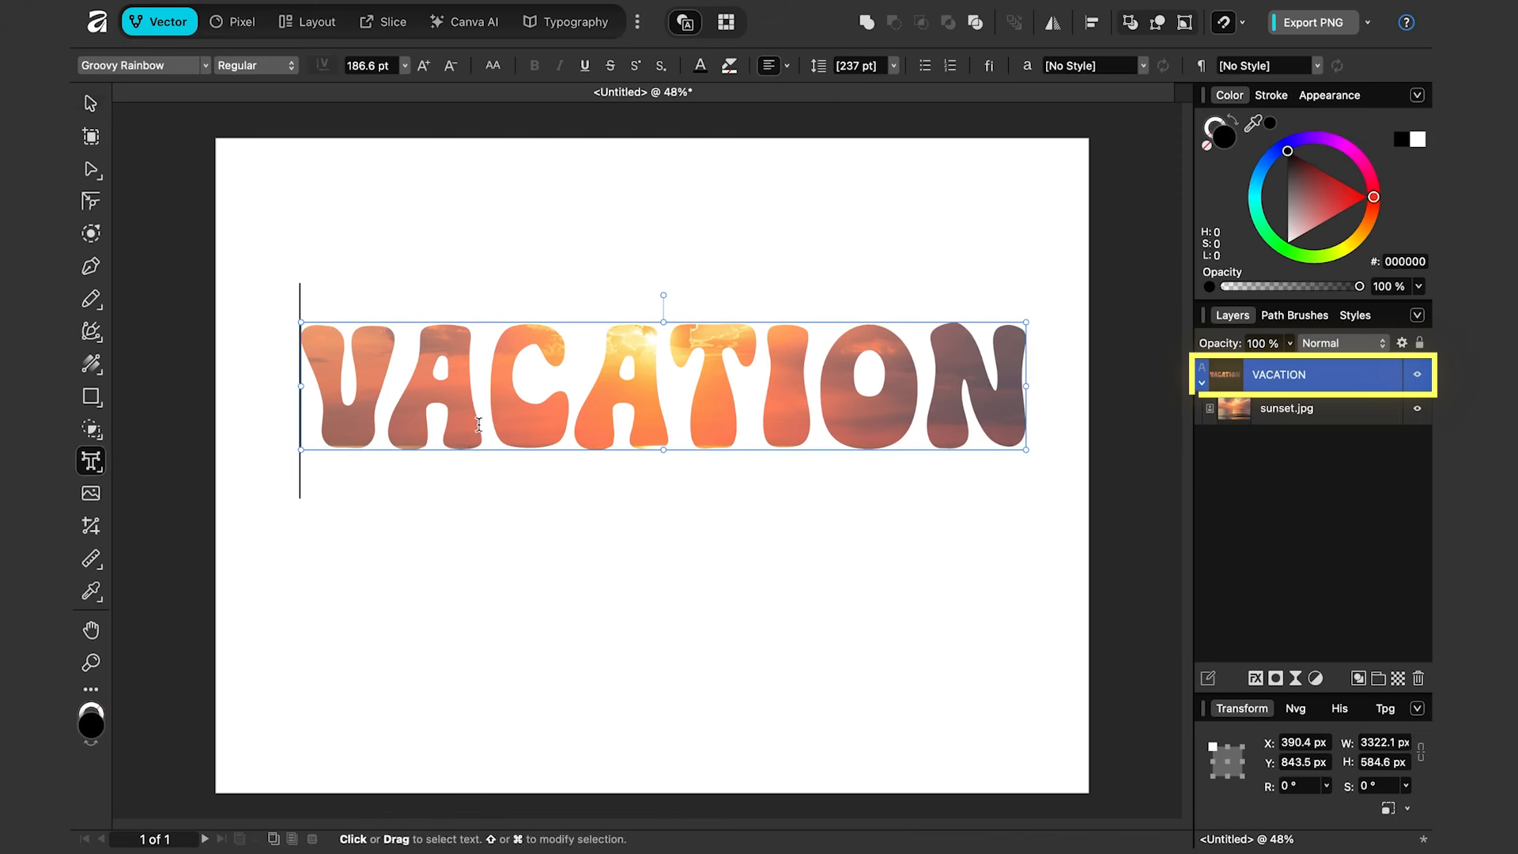
{"action": "left_click_drag", "start_coordinate": [1013, 387], "coordinate": [340, 384]}
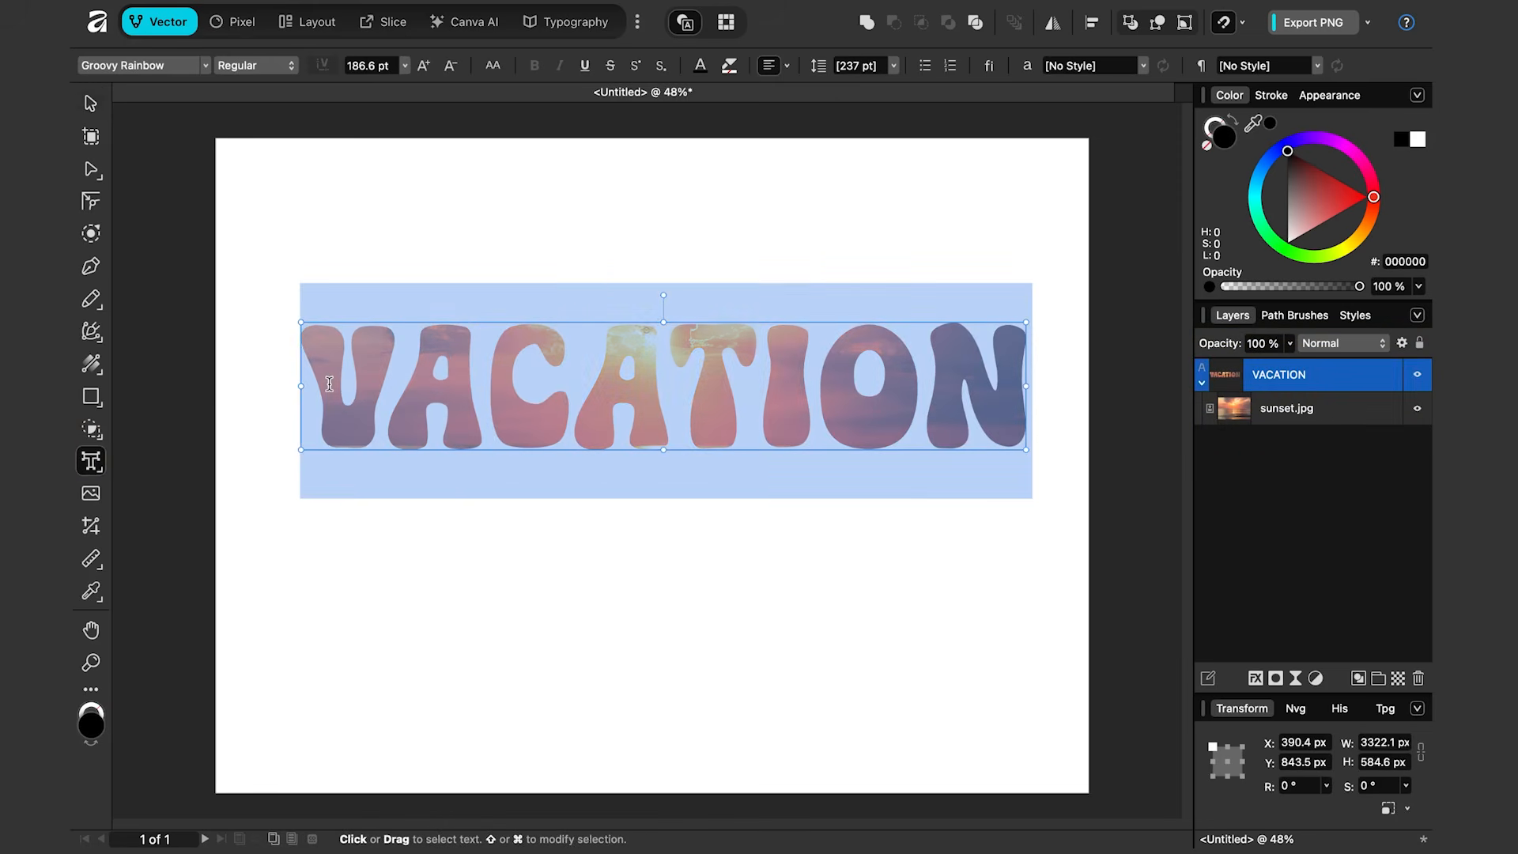
{"action": "type", "text": "HAWAII"}
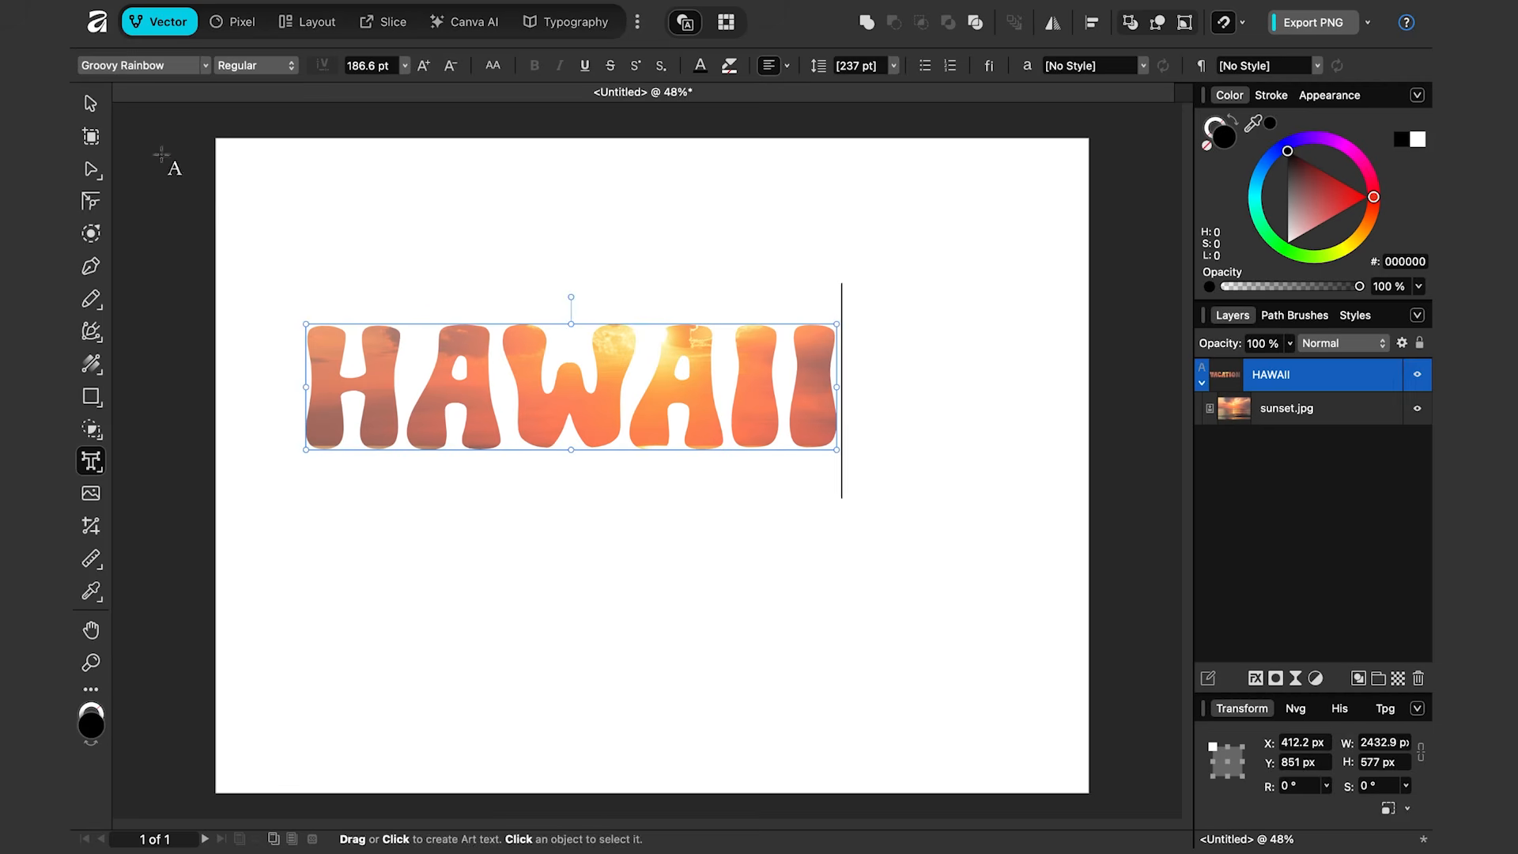
Step: Move the HAWAII text and change its font to Fascinate Inline
{"action": "key", "text": "Escape"}
{"action": "left_click_drag", "start_coordinate": [546, 379], "coordinate": [620, 372]}
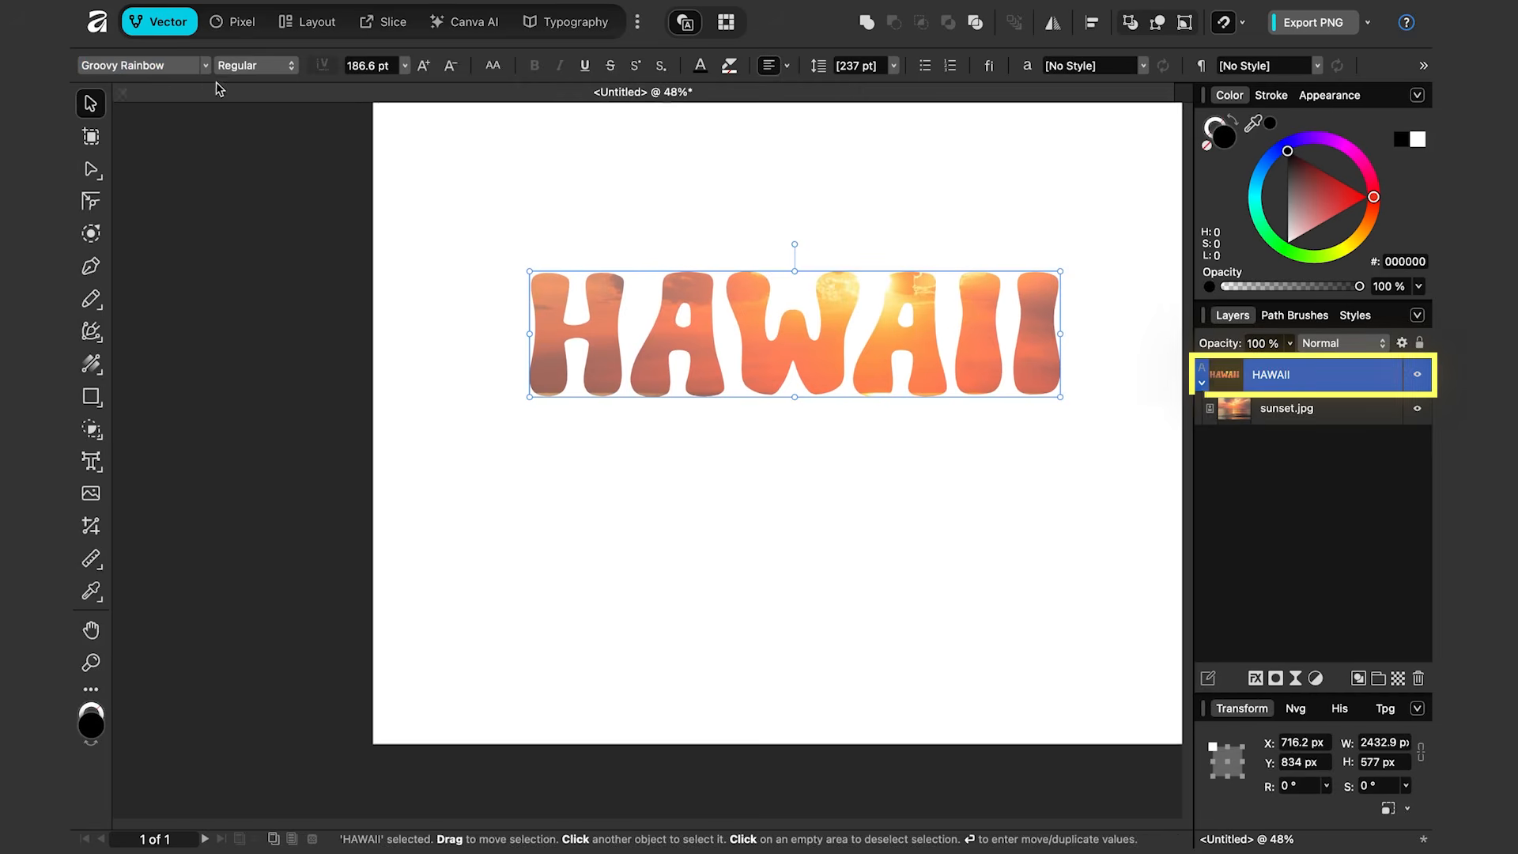
{"action": "left_click", "coordinate": [205, 65]}
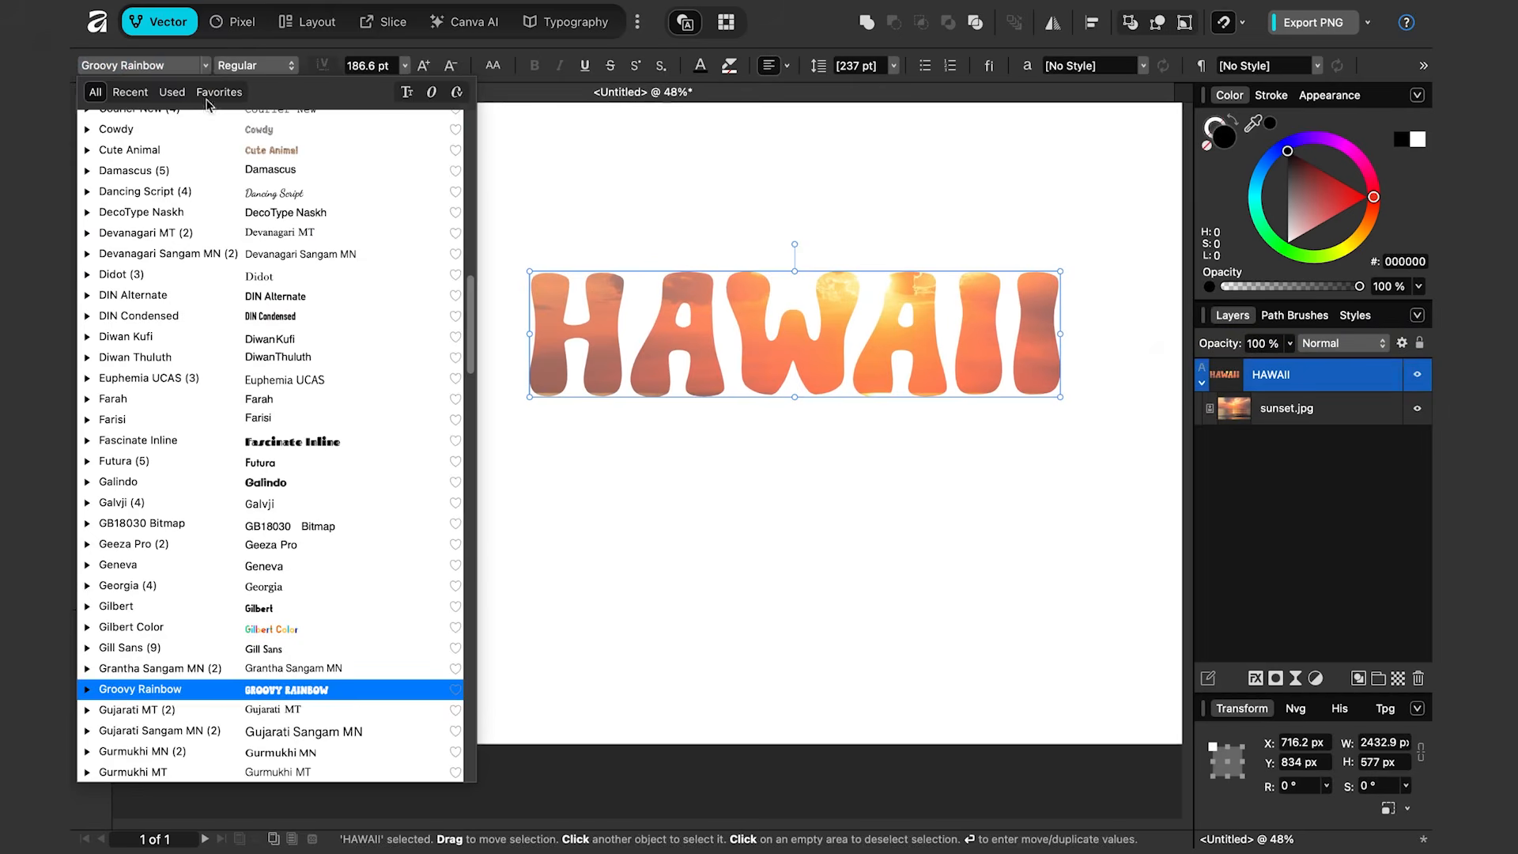
{"action": "left_click", "coordinate": [274, 437]}
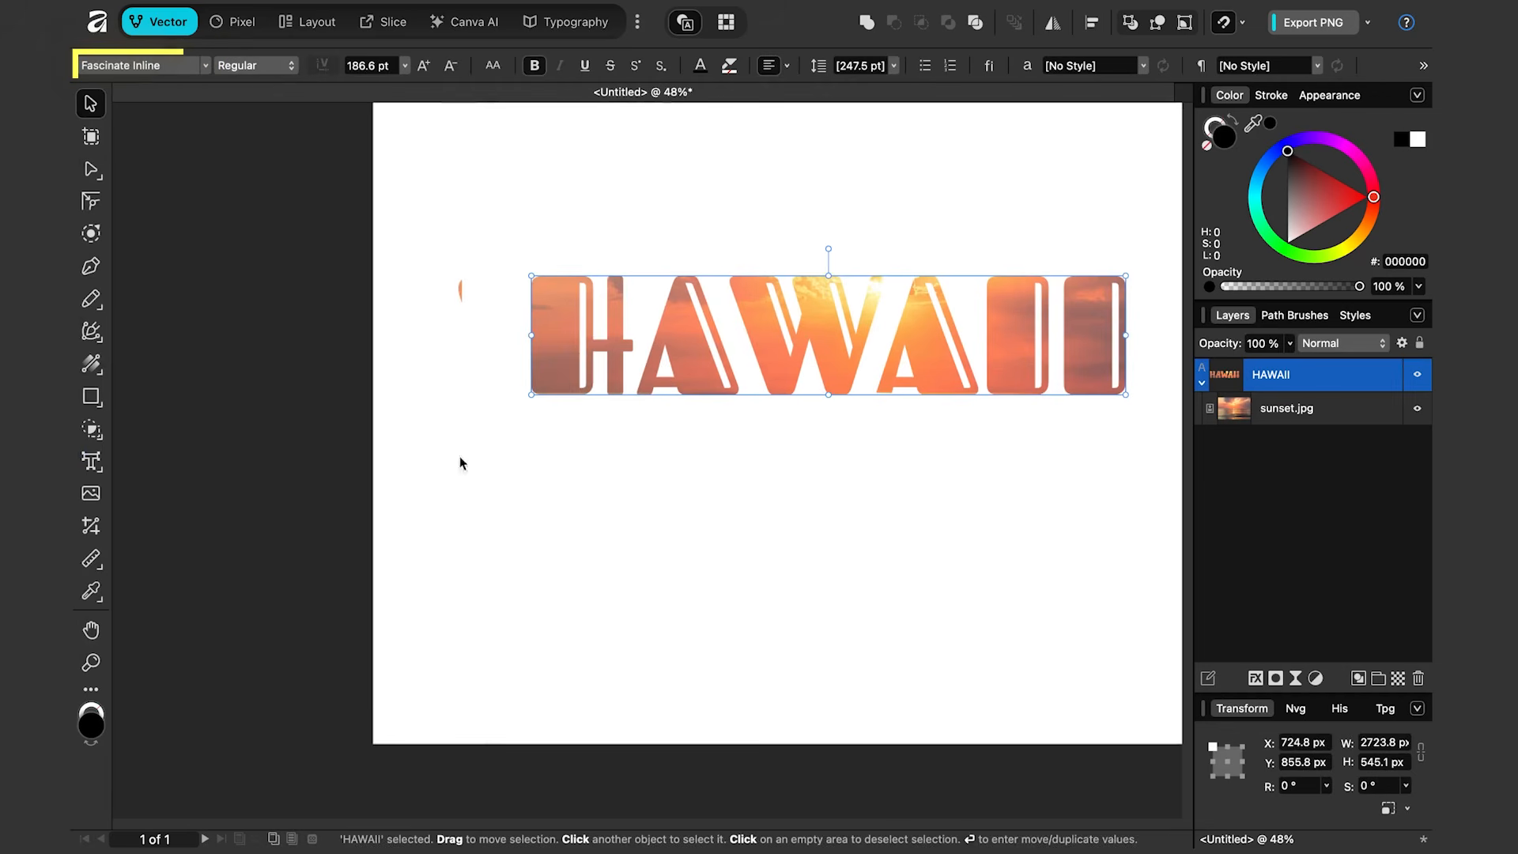
{"action": "left_click", "coordinate": [751, 218]}
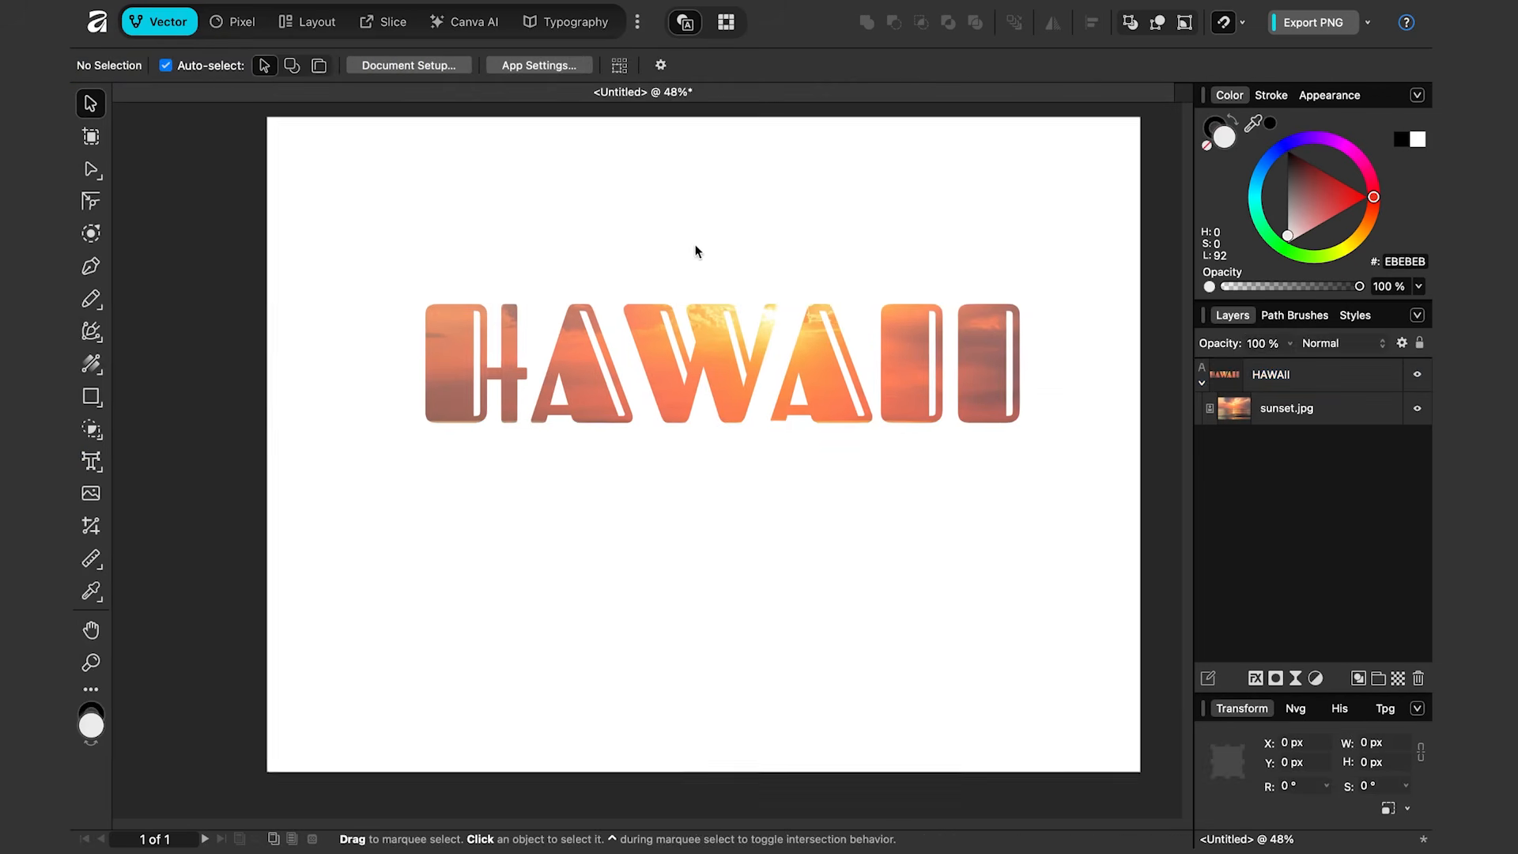
Step: Enlarge the HAWAII text to about 240 pt and reposition it across the page
{"action": "left_click", "coordinate": [701, 341]}
{"action": "left_click_drag", "start_coordinate": [415, 423], "coordinate": [246, 458]}
{"action": "left_click_drag", "start_coordinate": [525, 389], "coordinate": [623, 371]}
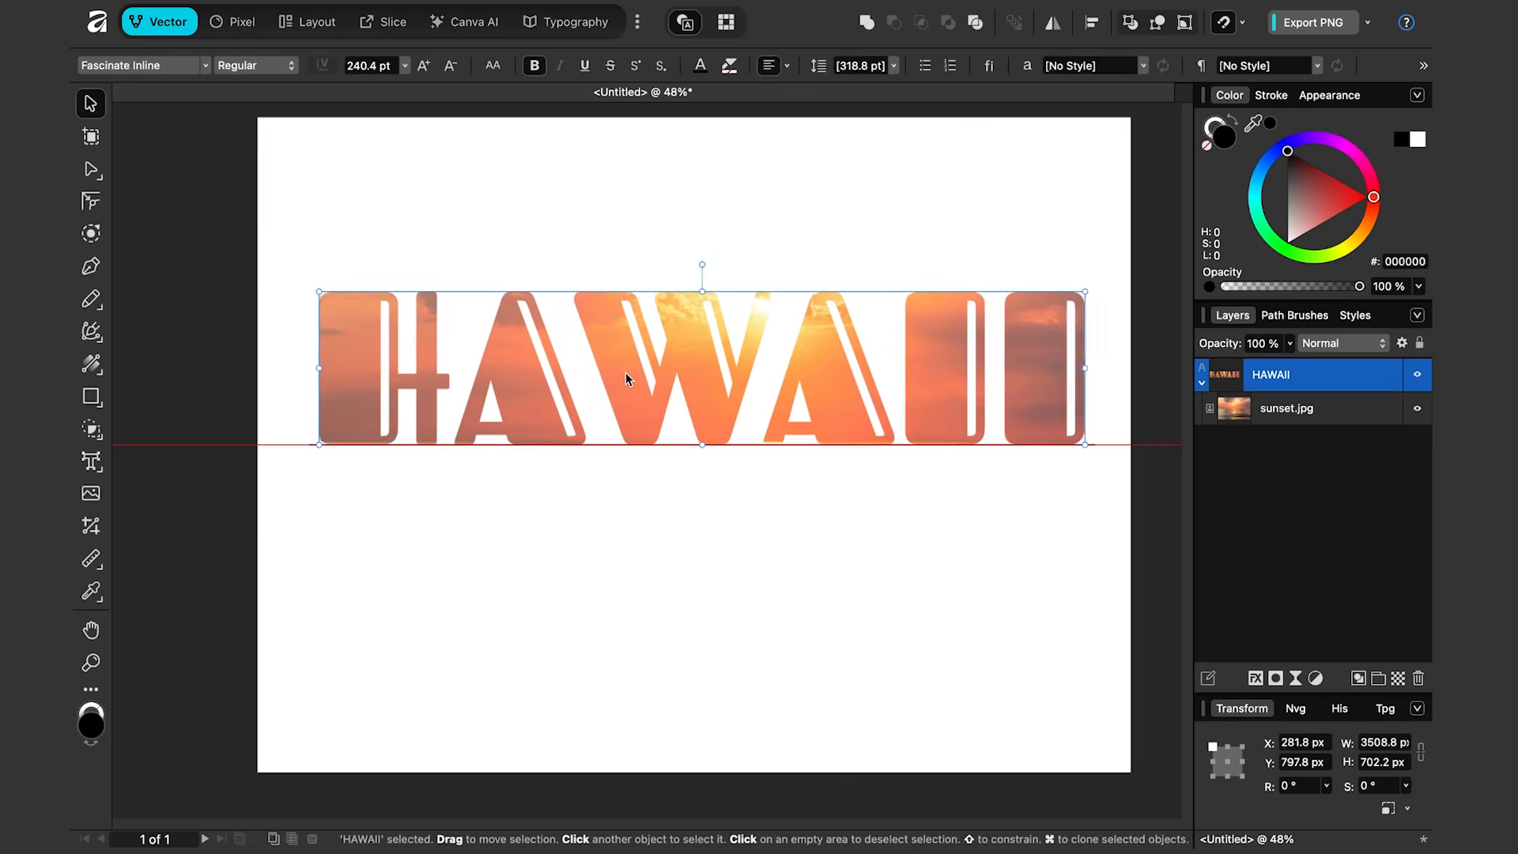
{"action": "left_click", "coordinate": [720, 216]}
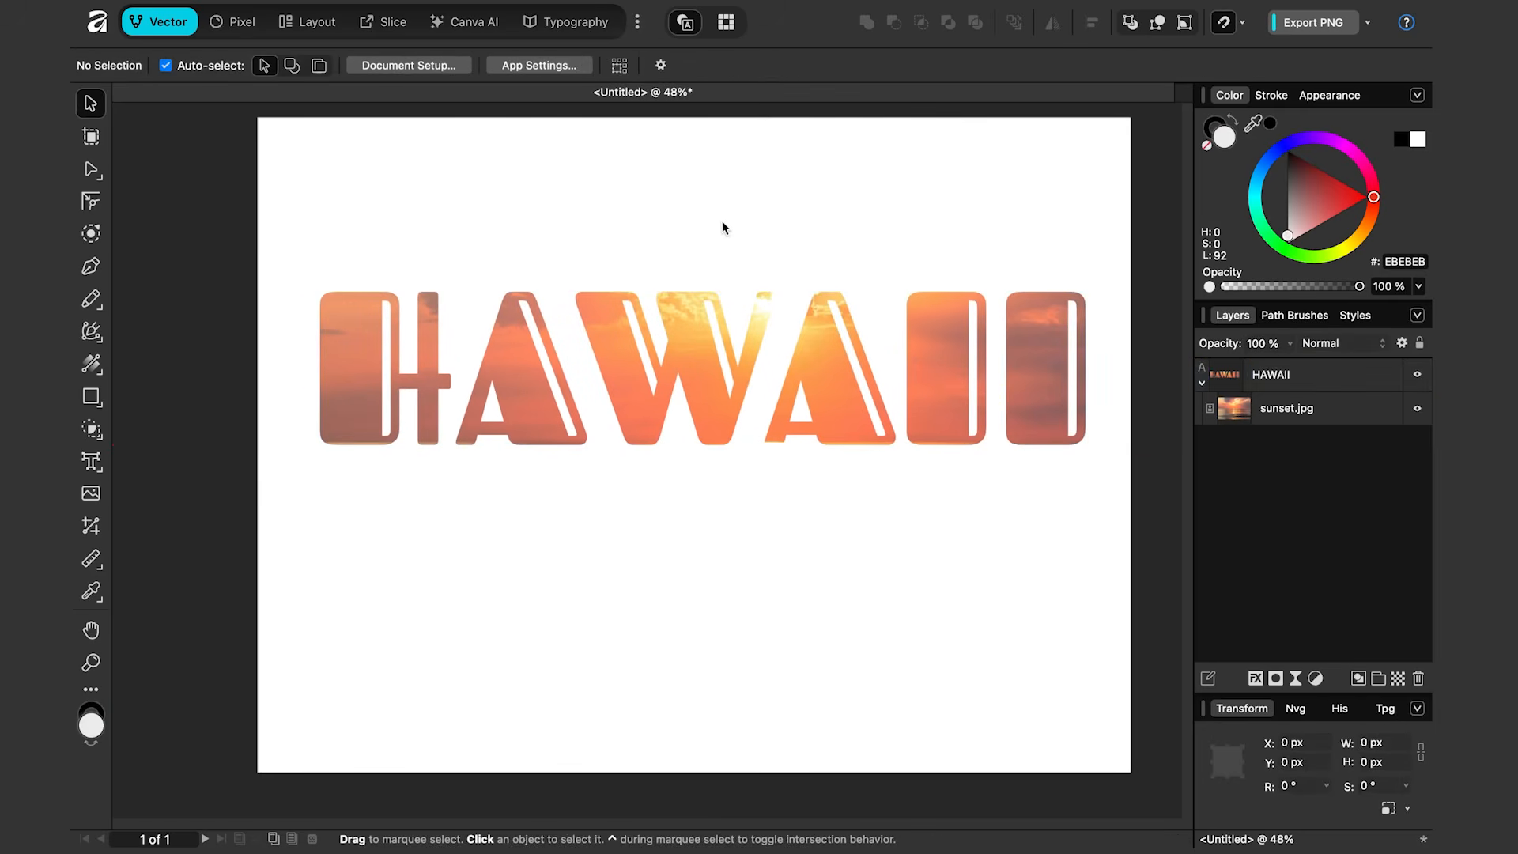
Step: Try adding a 5 pt blue 007AFF outline to the HAWAII text and remove it again
{"action": "left_click", "coordinate": [750, 365]}
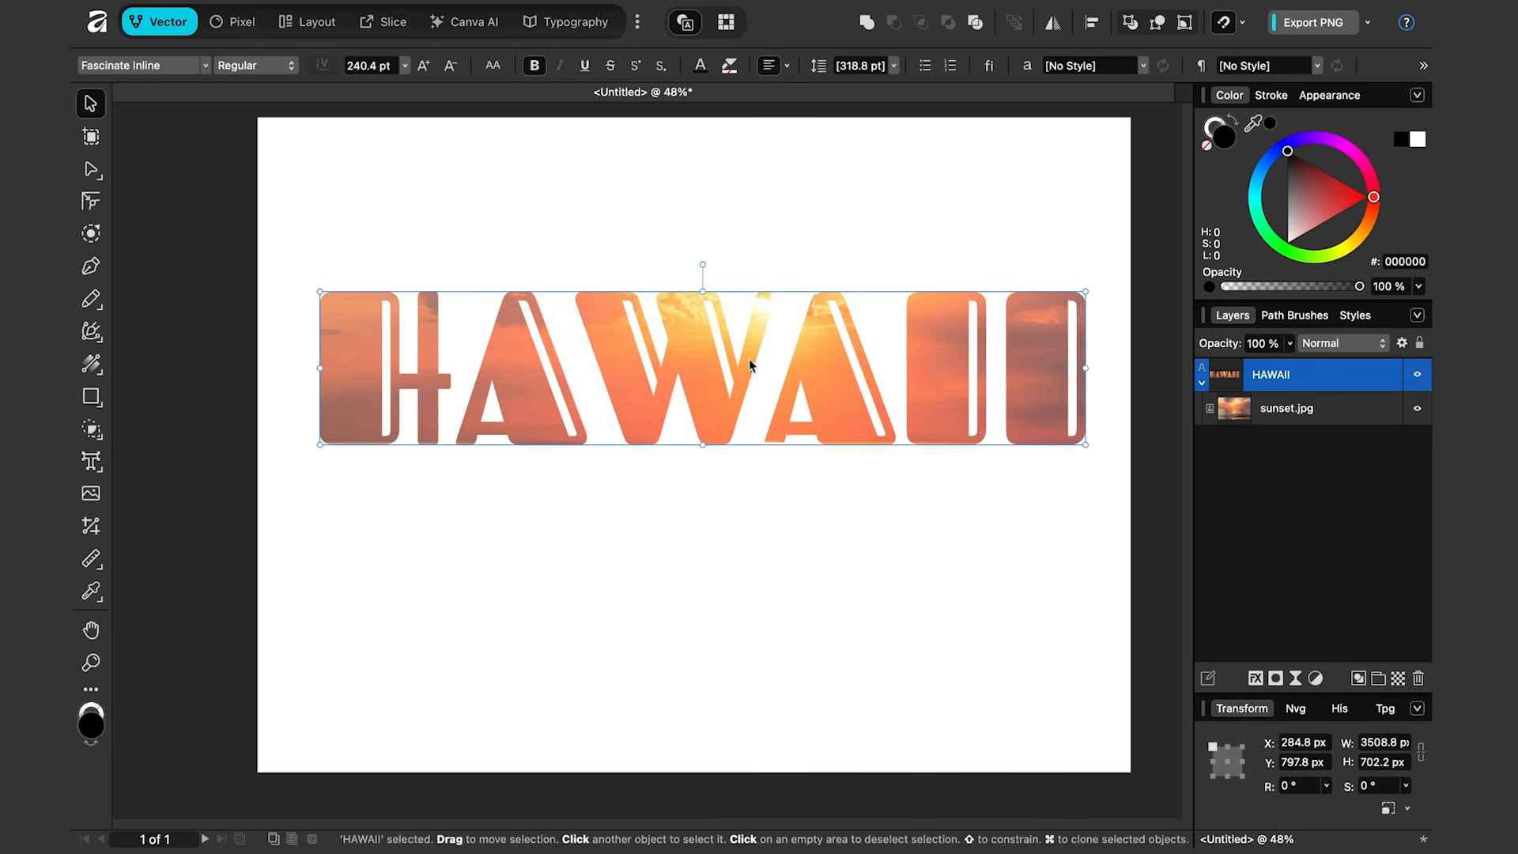
{"action": "left_click", "coordinate": [1212, 131]}
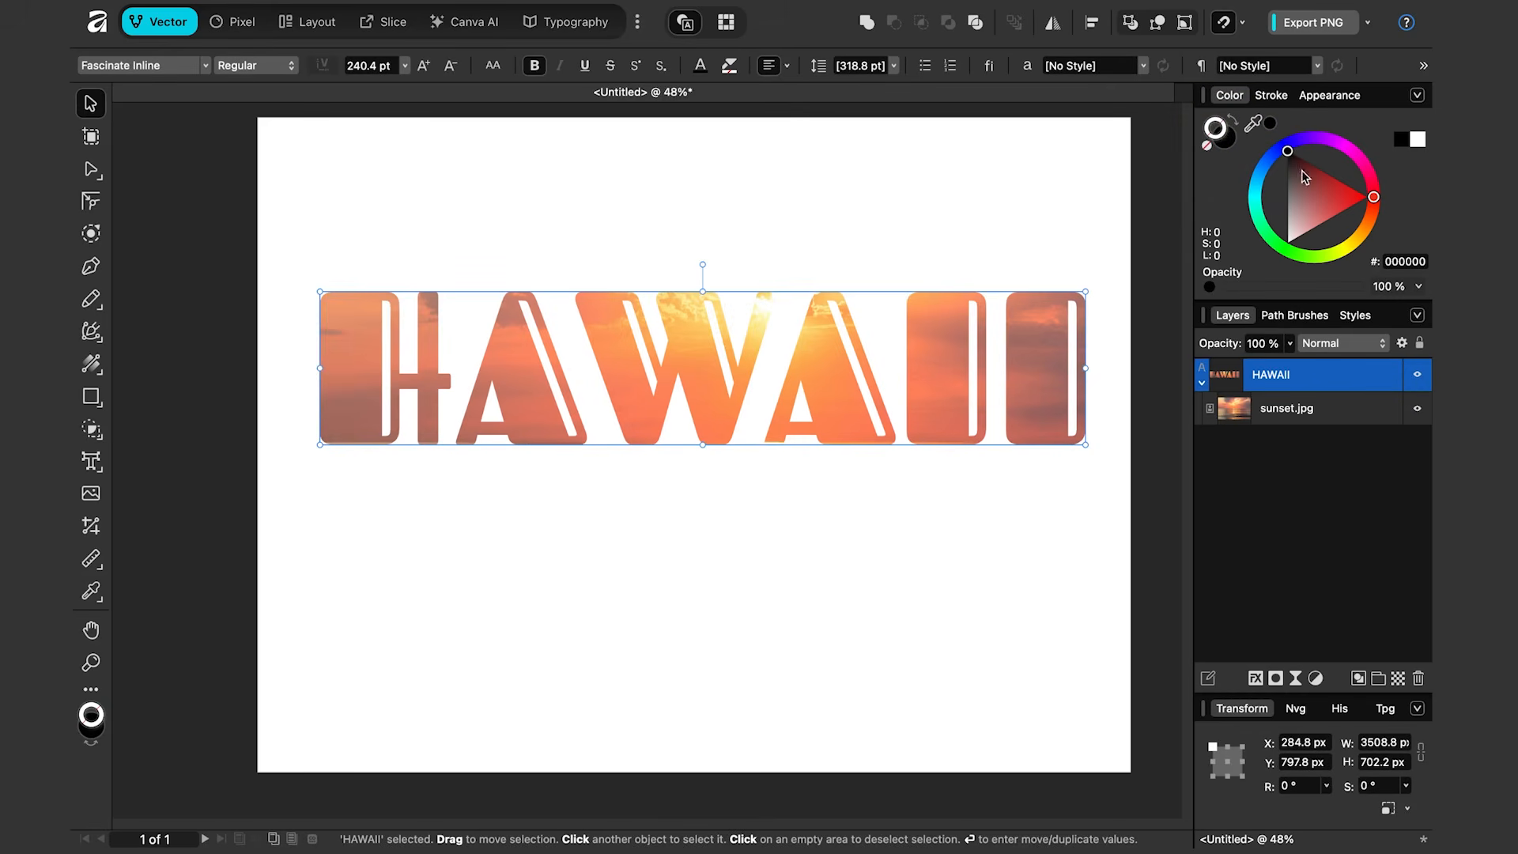
{"action": "left_click_drag", "start_coordinate": [1274, 151], "coordinate": [1267, 169]}
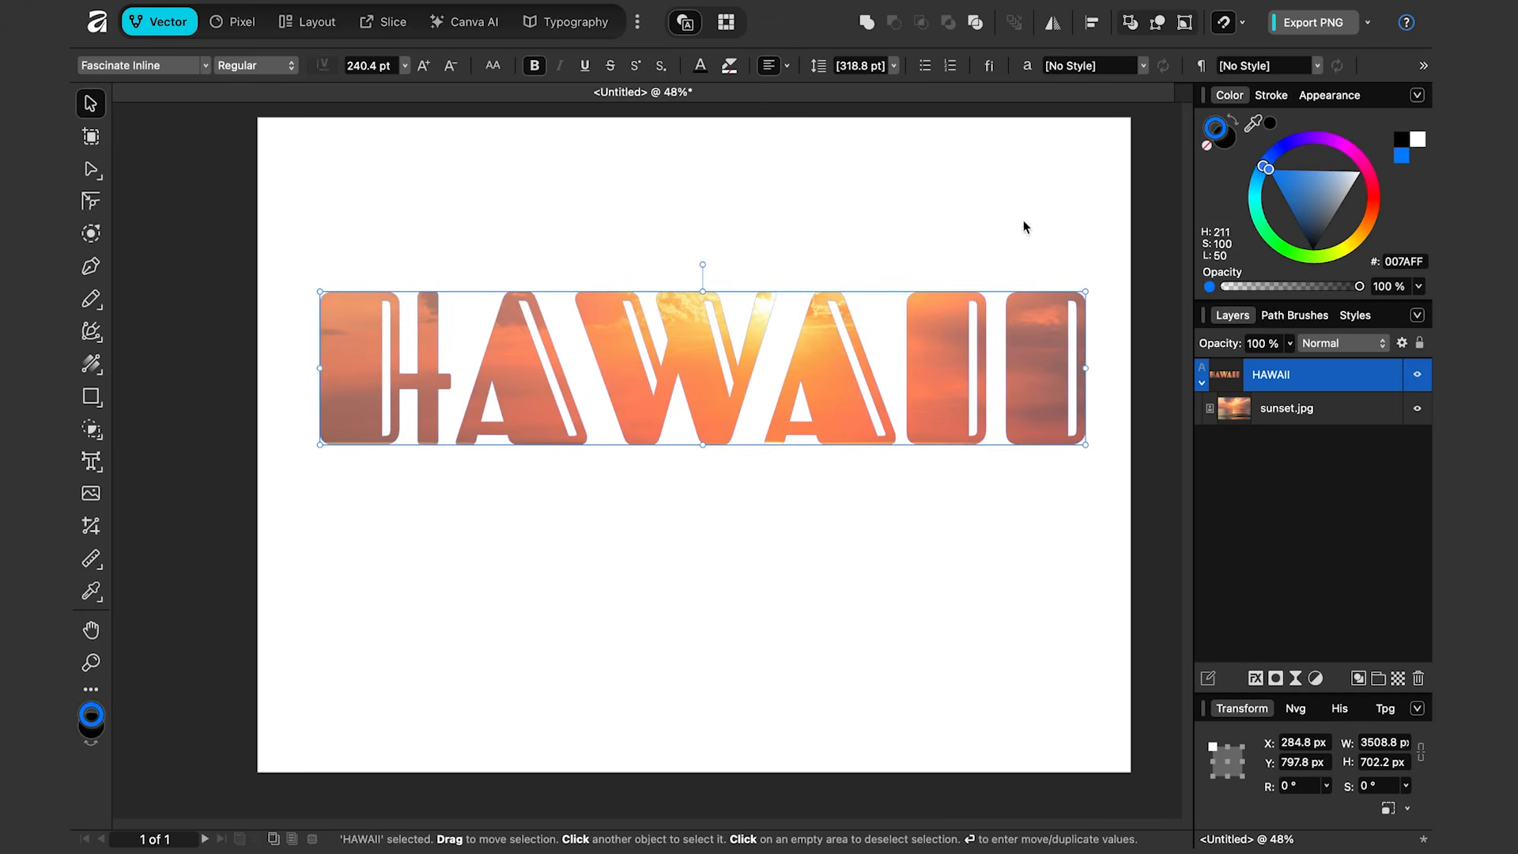
{"action": "left_click", "coordinate": [1271, 95]}
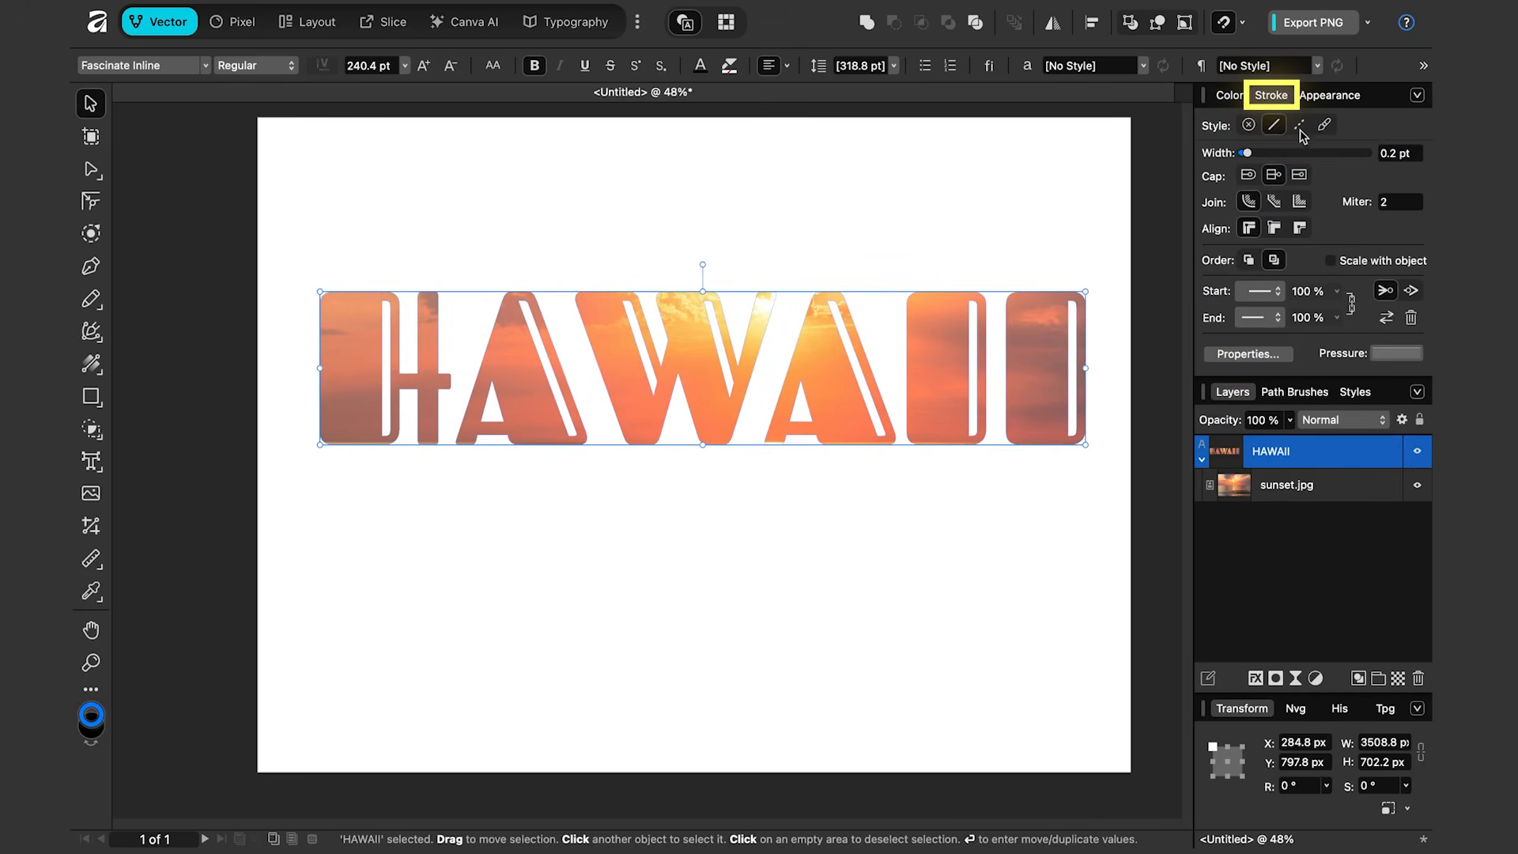
{"action": "left_click_drag", "start_coordinate": [1256, 155], "coordinate": [1282, 163]}
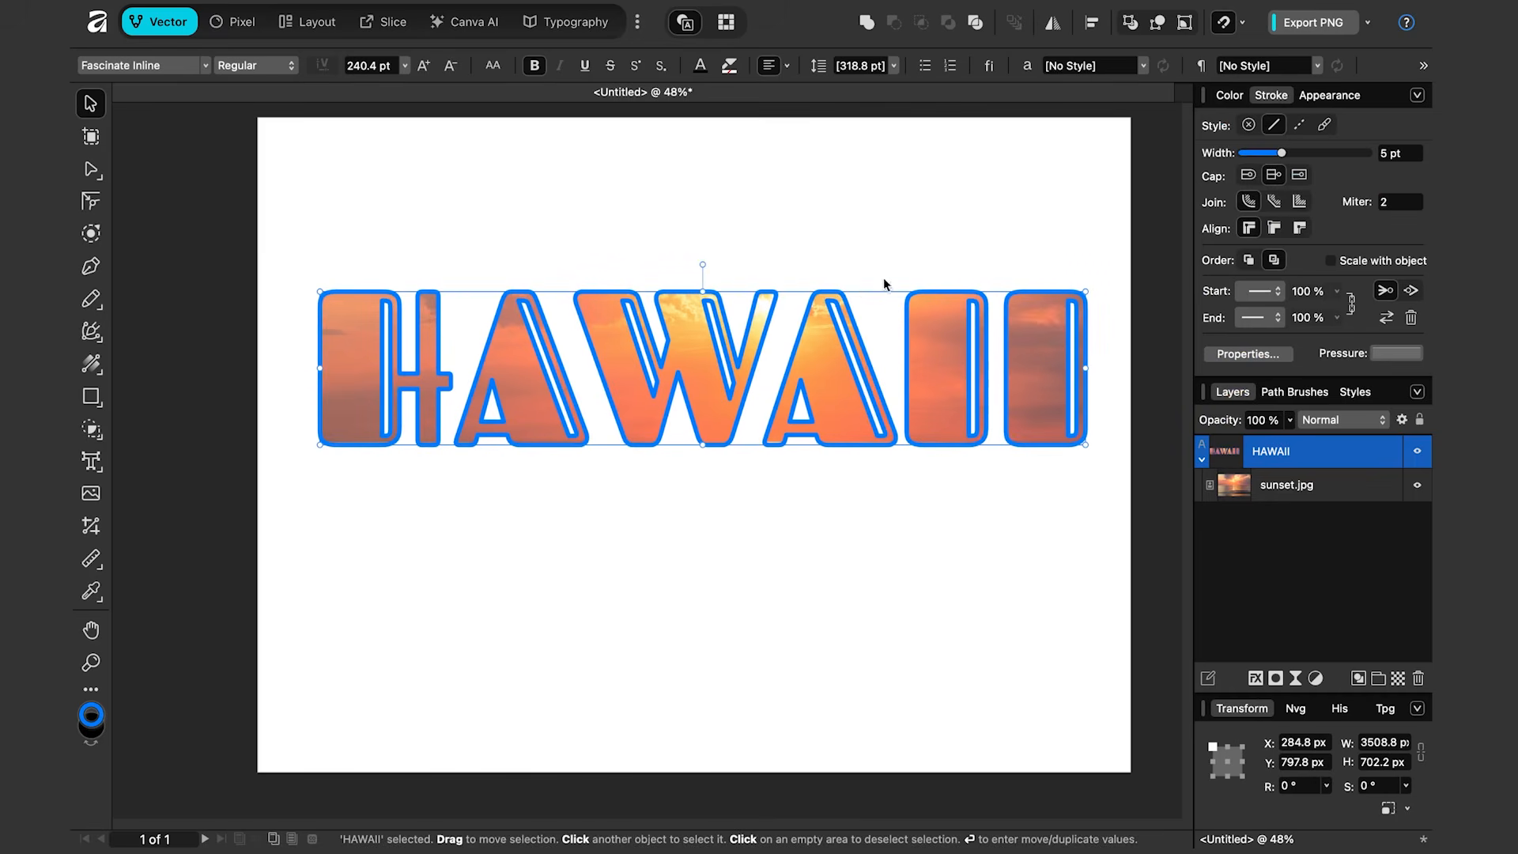
{"action": "left_click", "coordinate": [1230, 95]}
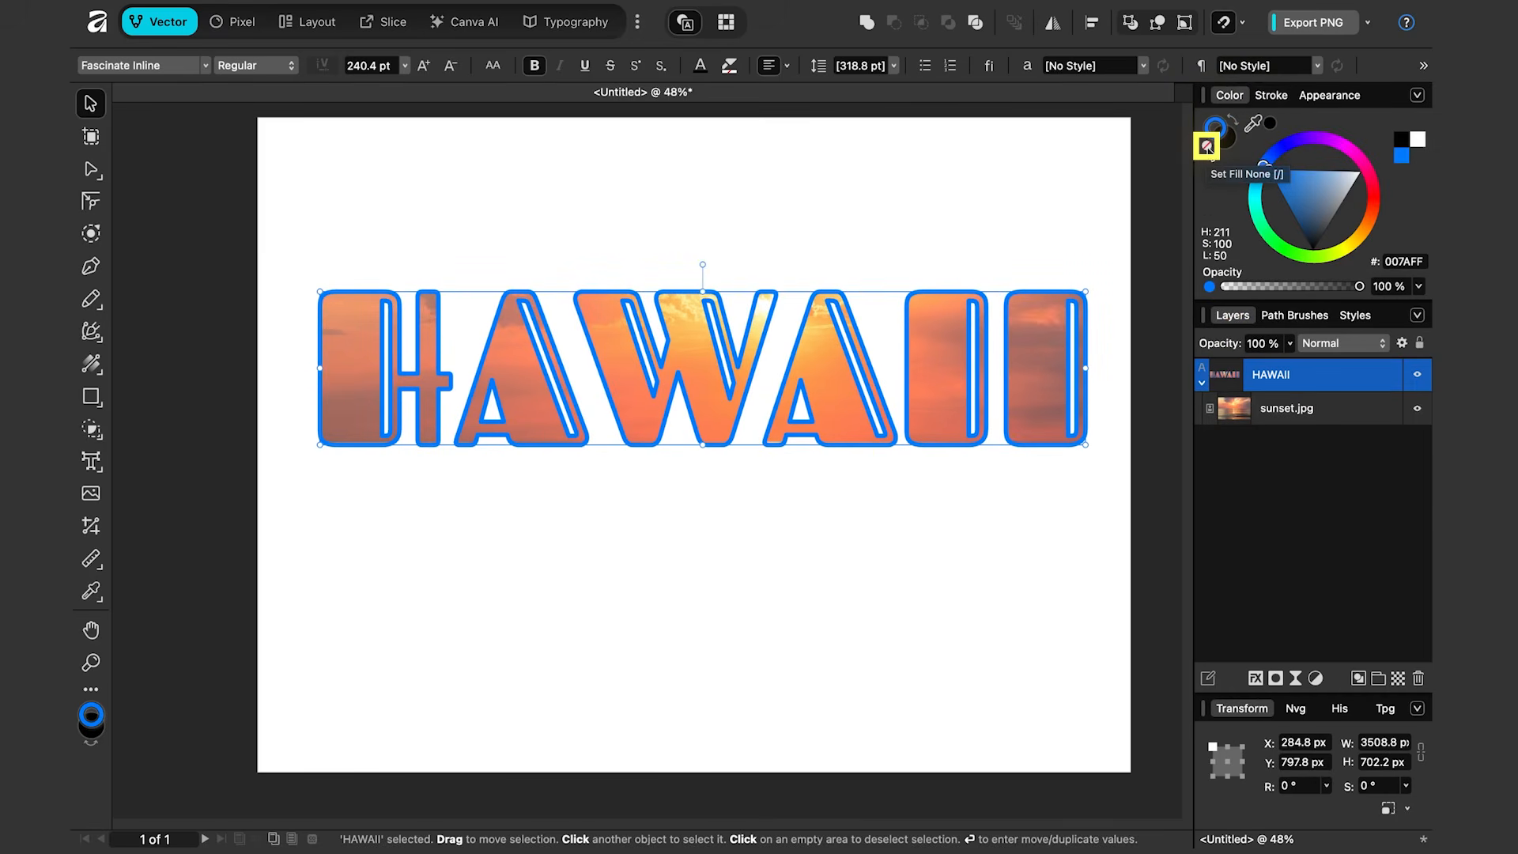
{"action": "left_click", "coordinate": [1207, 149]}
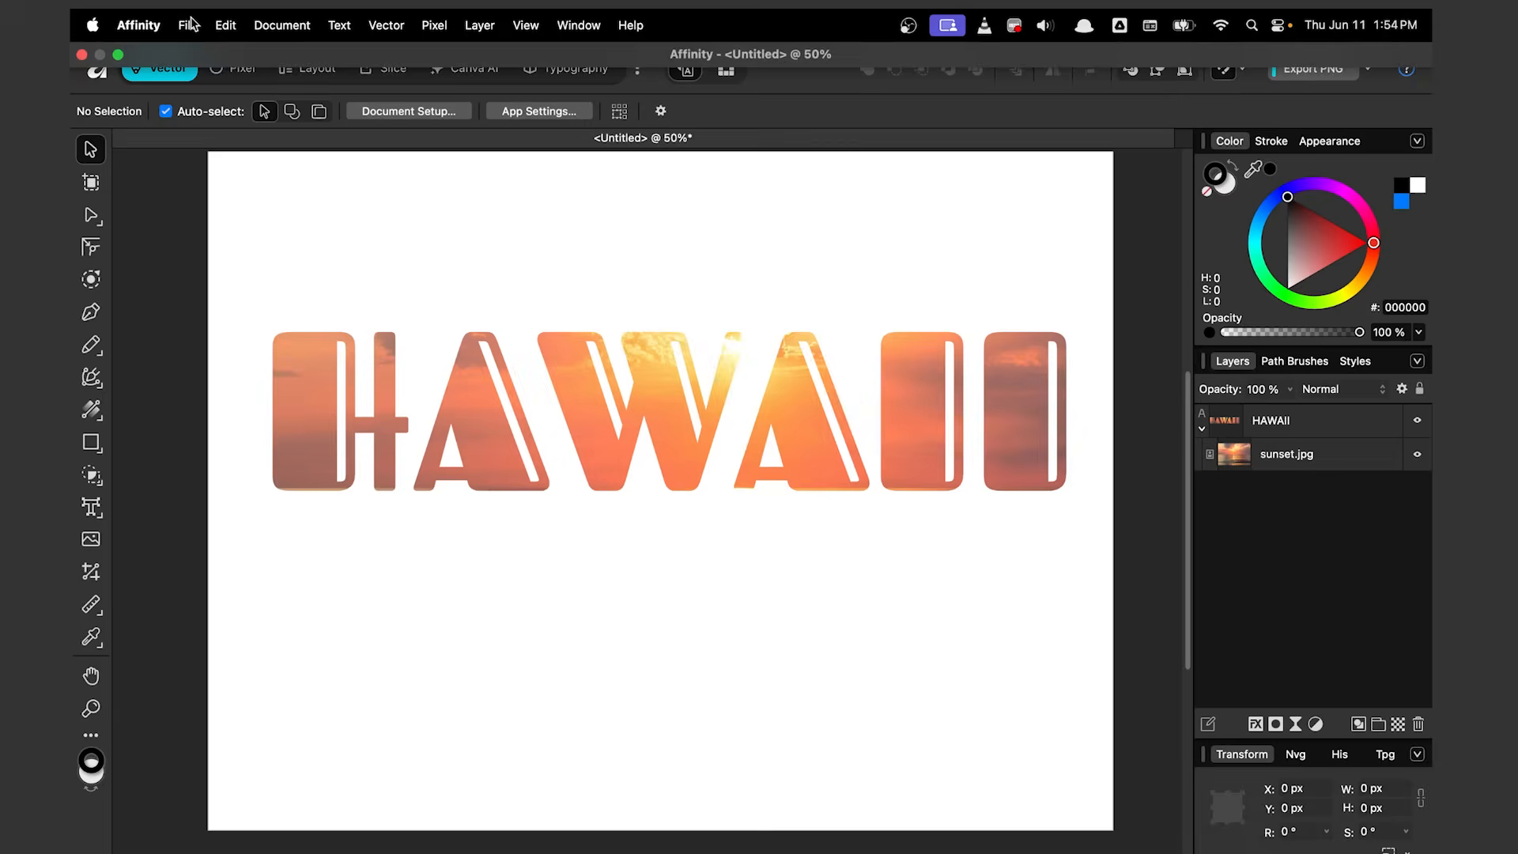
Step: Save the document as MyText.af in the tmp folder
{"action": "left_click", "coordinate": [188, 24]}
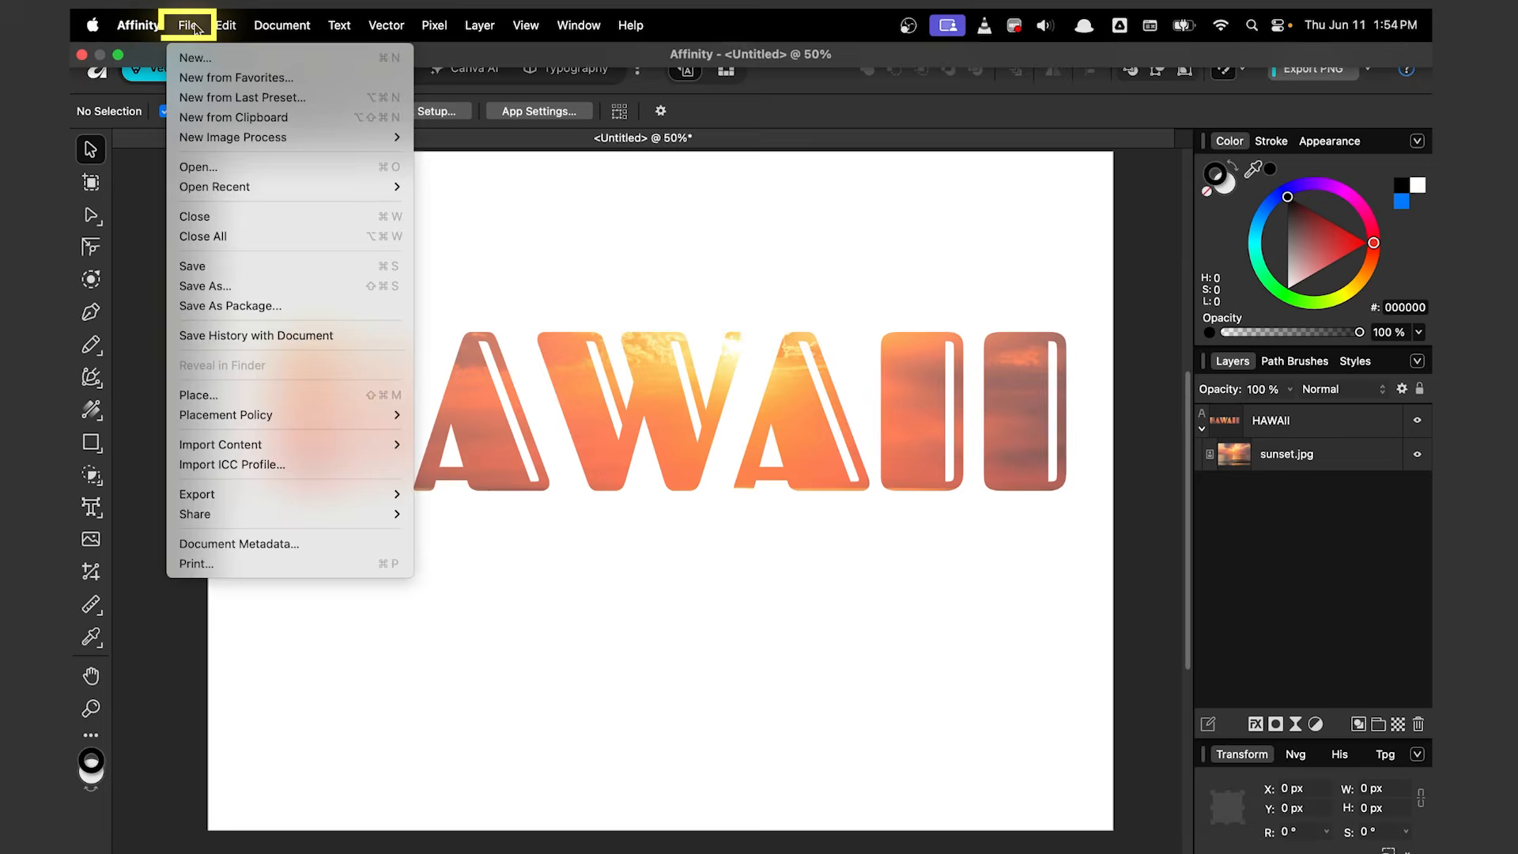
{"action": "left_click", "coordinate": [262, 266]}
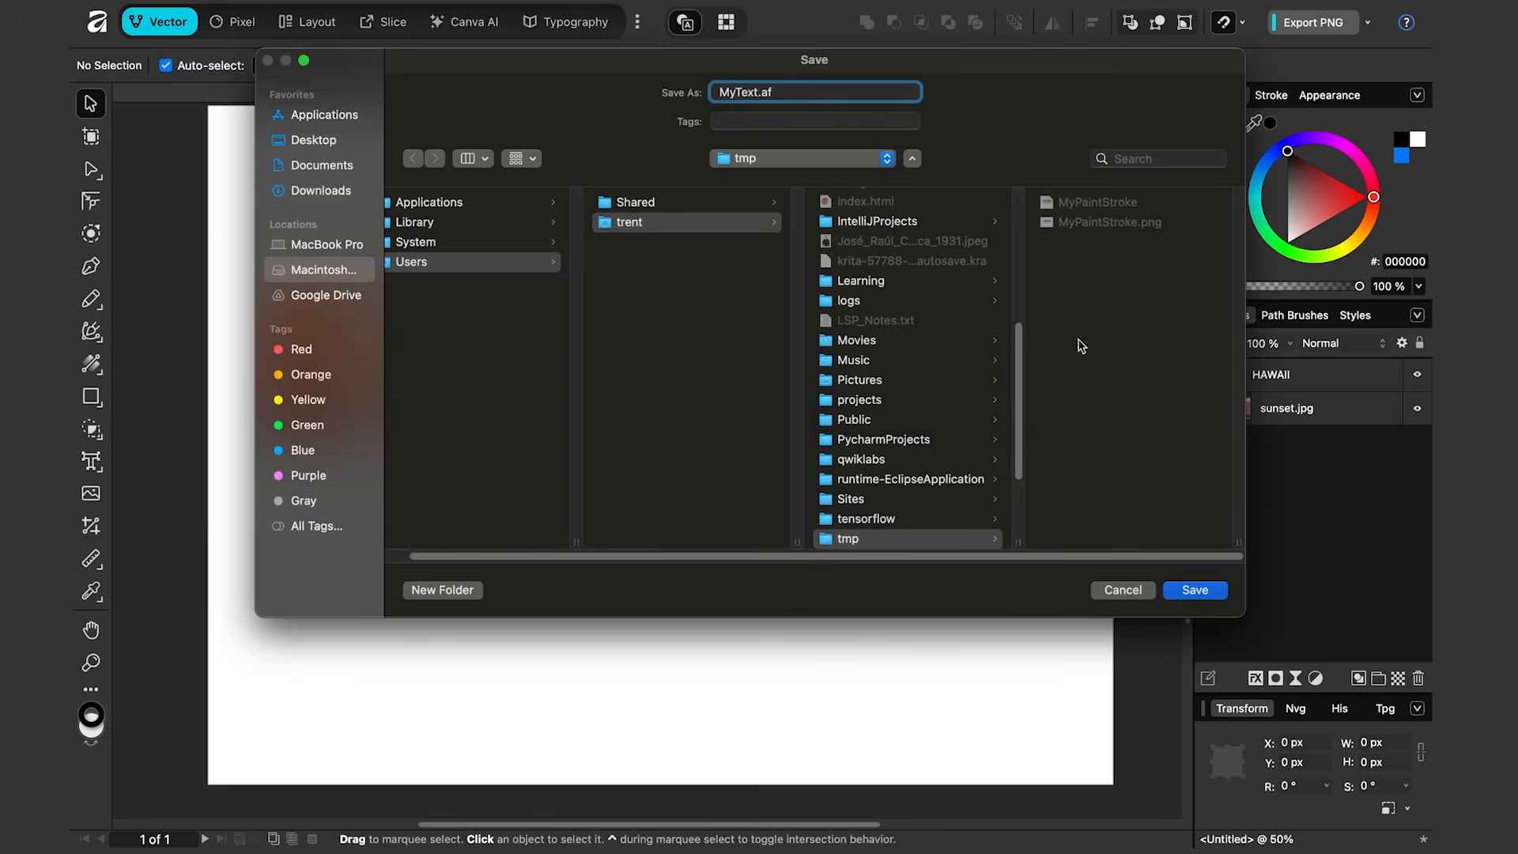
{"action": "left_click", "coordinate": [1212, 594]}
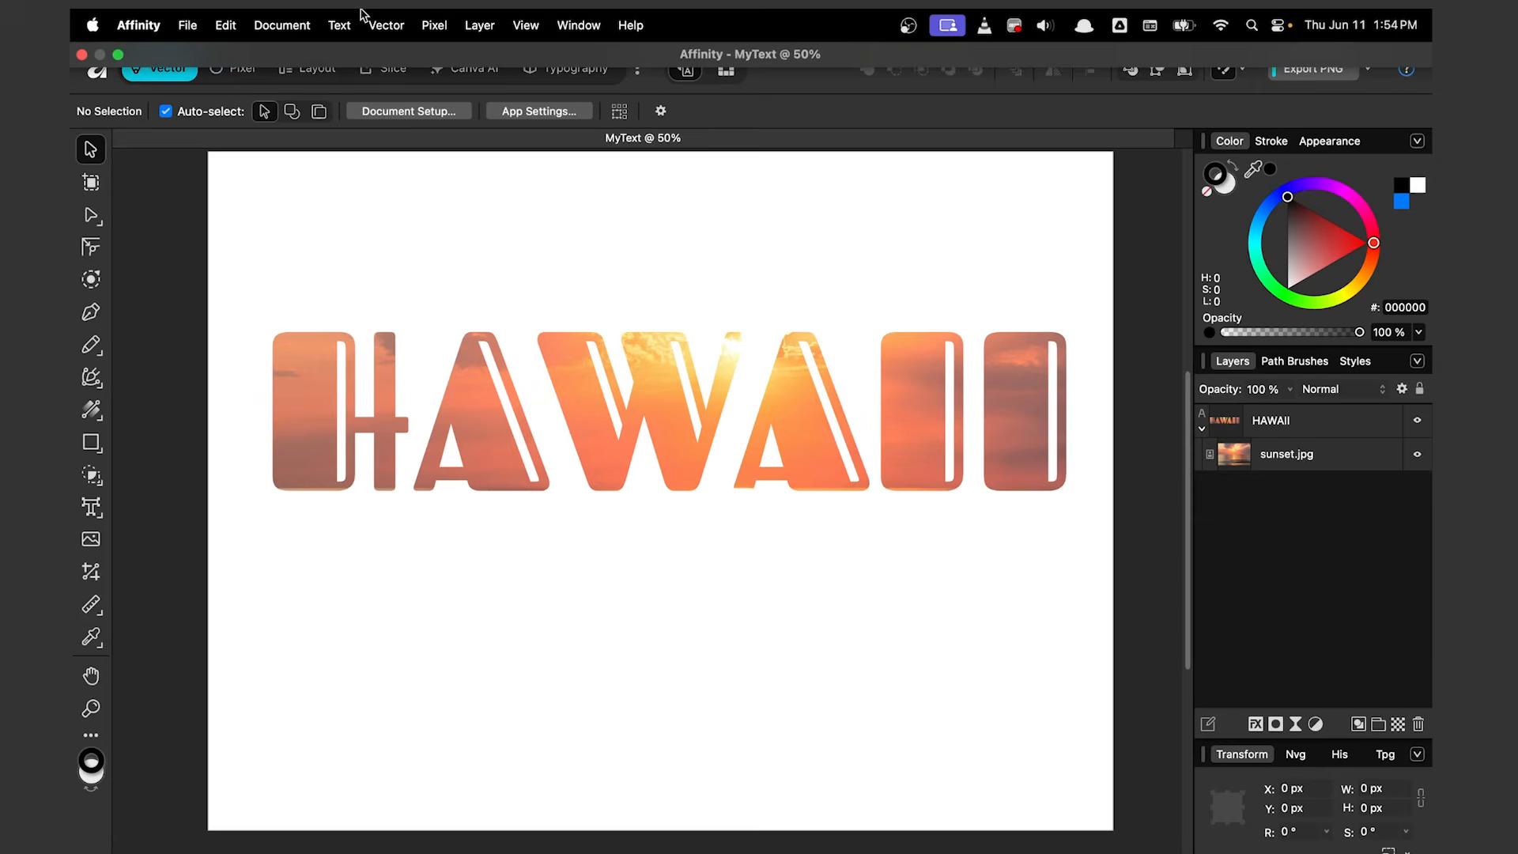
Step: Make the document background transparent
{"action": "left_click", "coordinate": [283, 24]}
{"action": "mouse_move", "coordinate": [443, 77]}
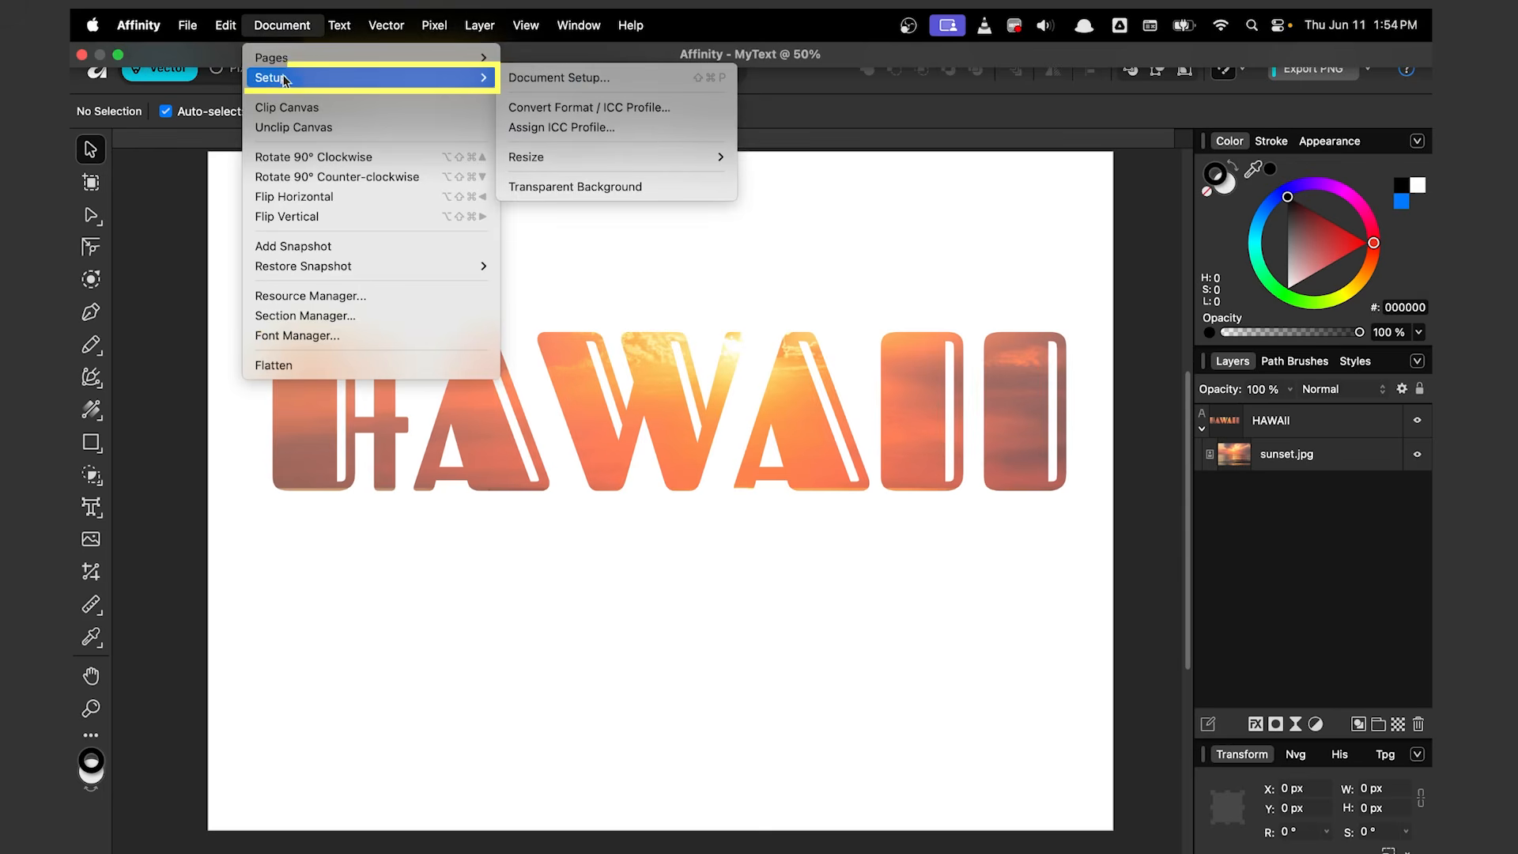
{"action": "left_click", "coordinate": [626, 188]}
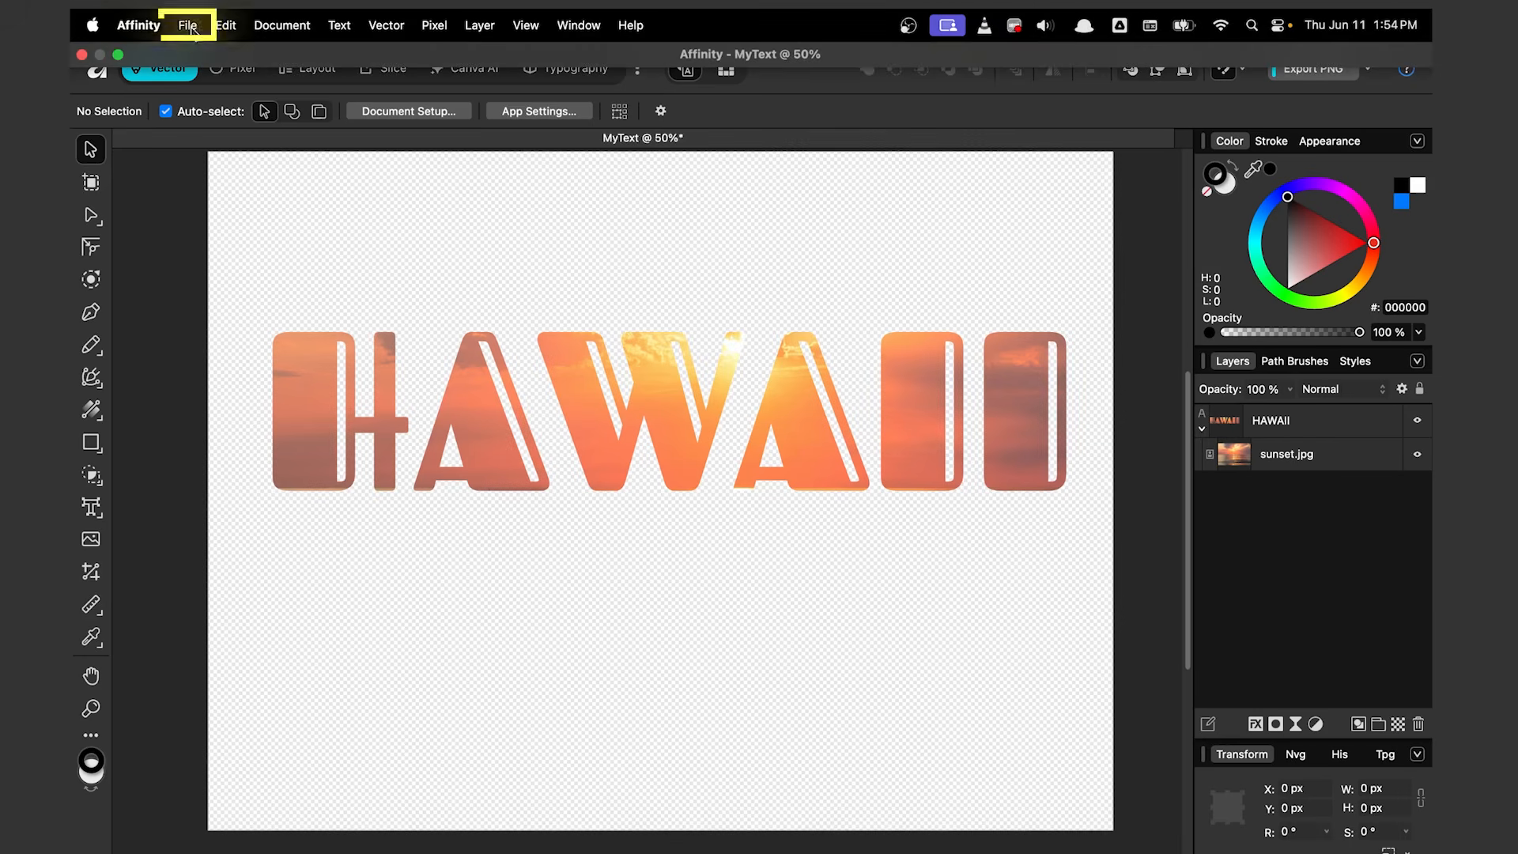
Step: Export the design as a PNG named MyText.png to the tmp folder
{"action": "left_click", "coordinate": [187, 24]}
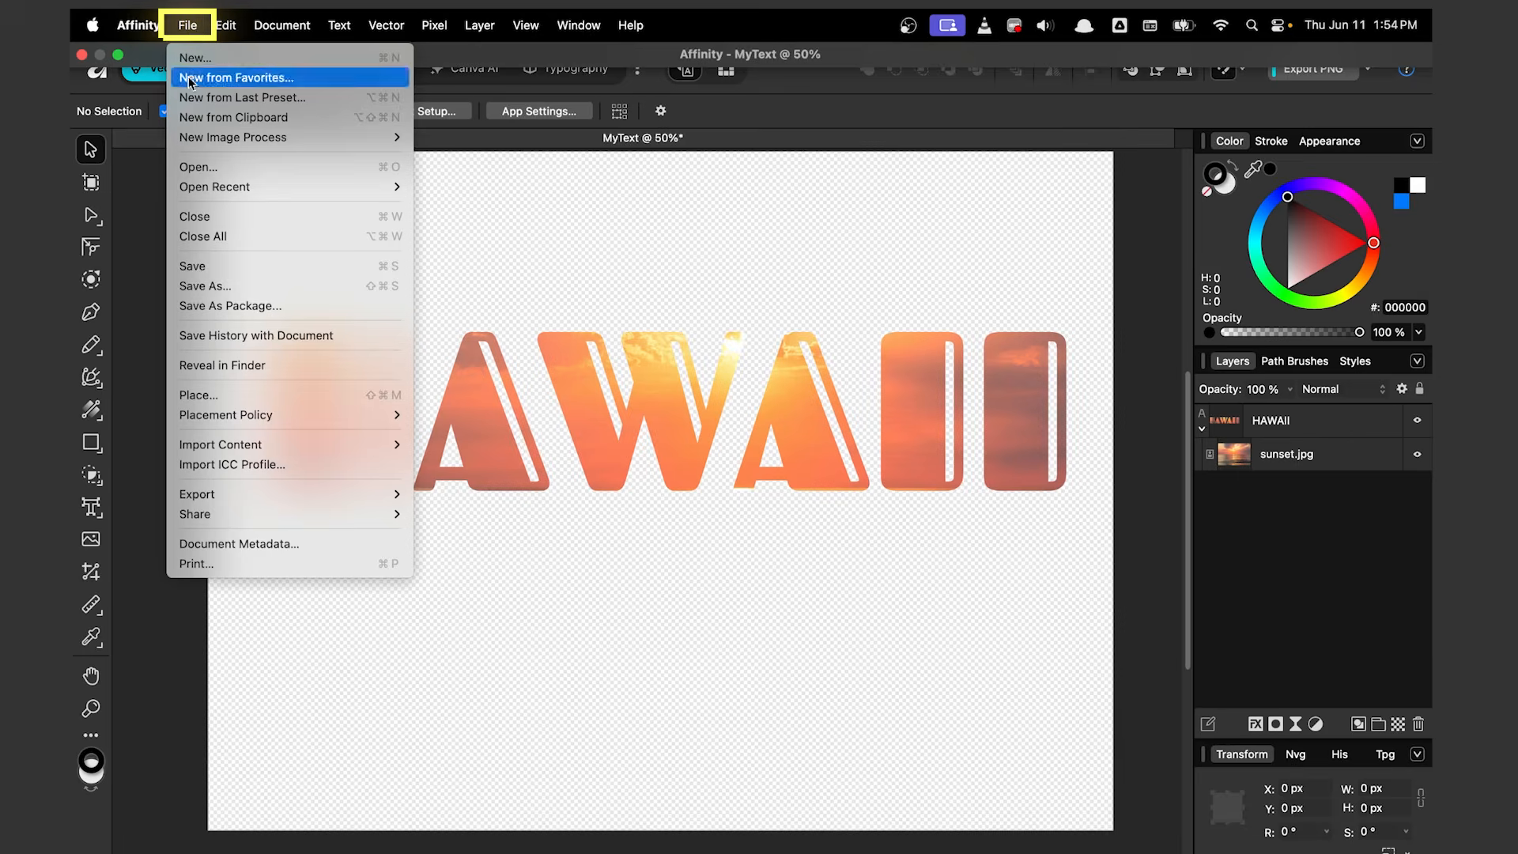
{"action": "mouse_move", "coordinate": [306, 497]}
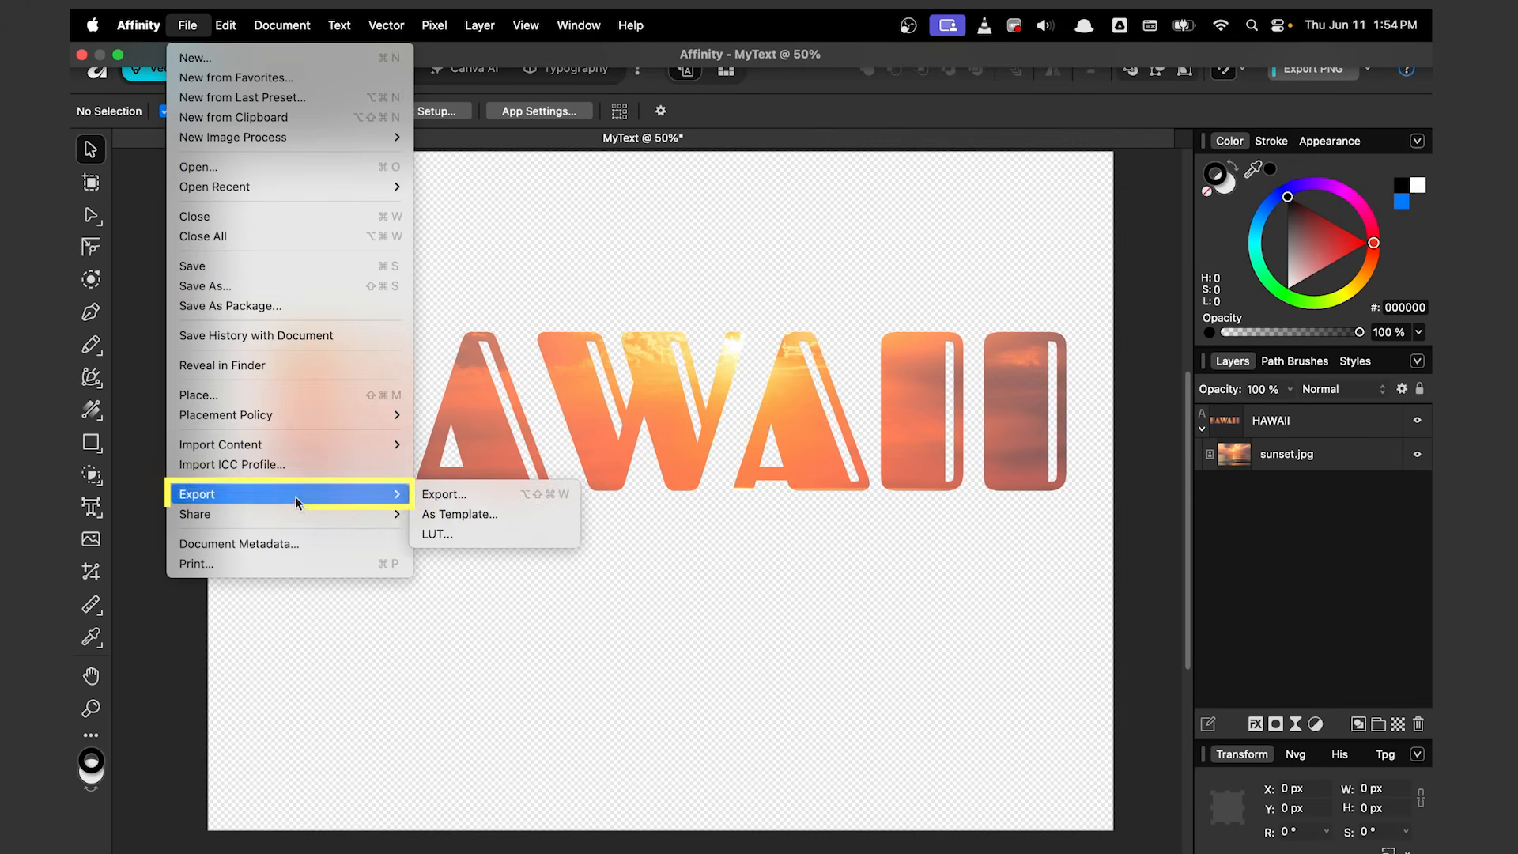
{"action": "left_click", "coordinate": [465, 496]}
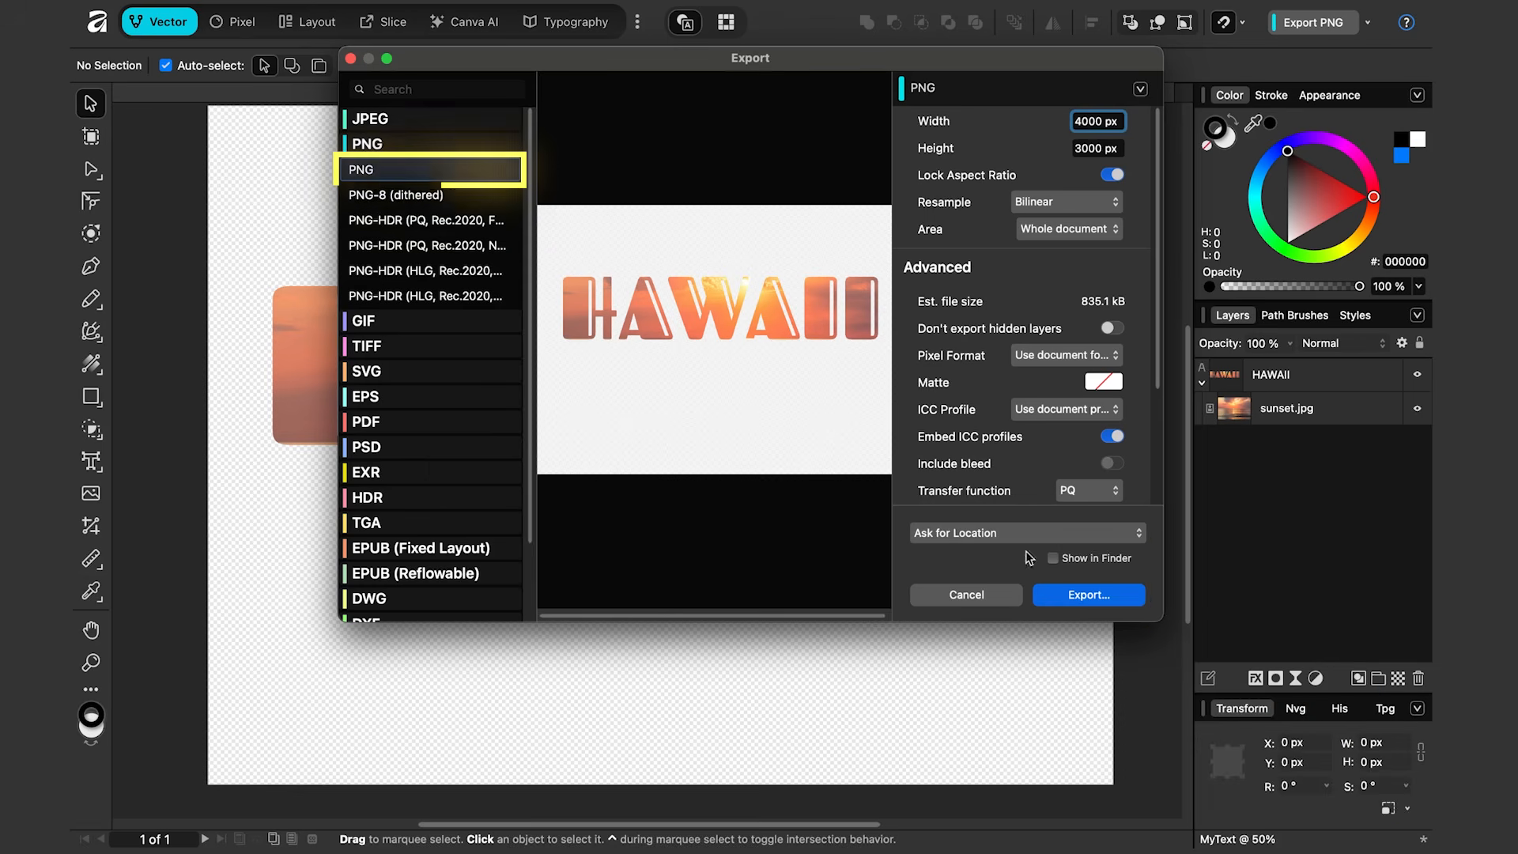
{"action": "left_click", "coordinate": [1089, 595]}
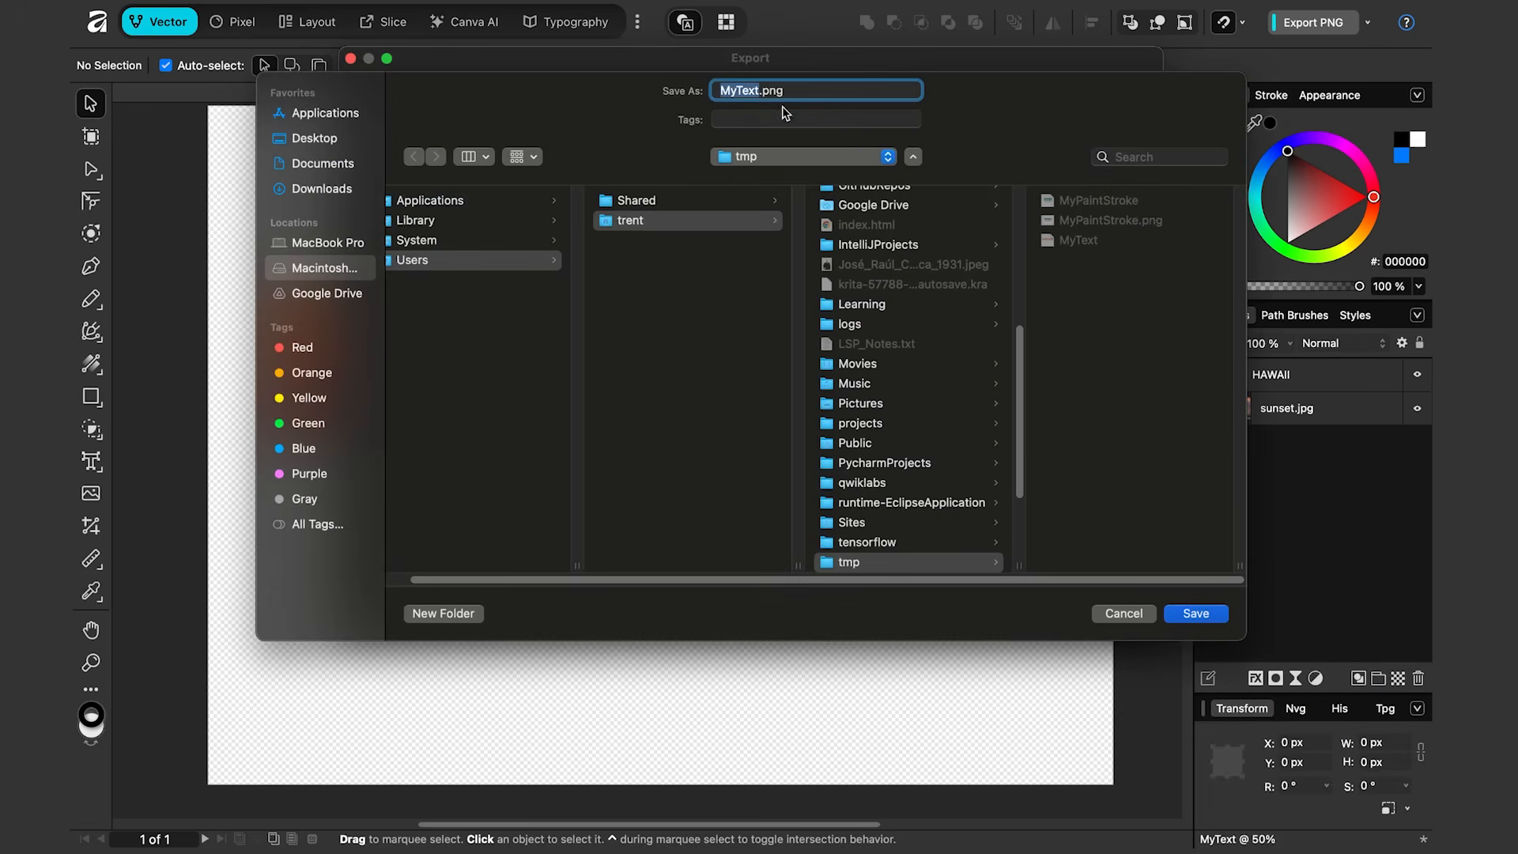
{"action": "left_click", "coordinate": [1205, 616]}
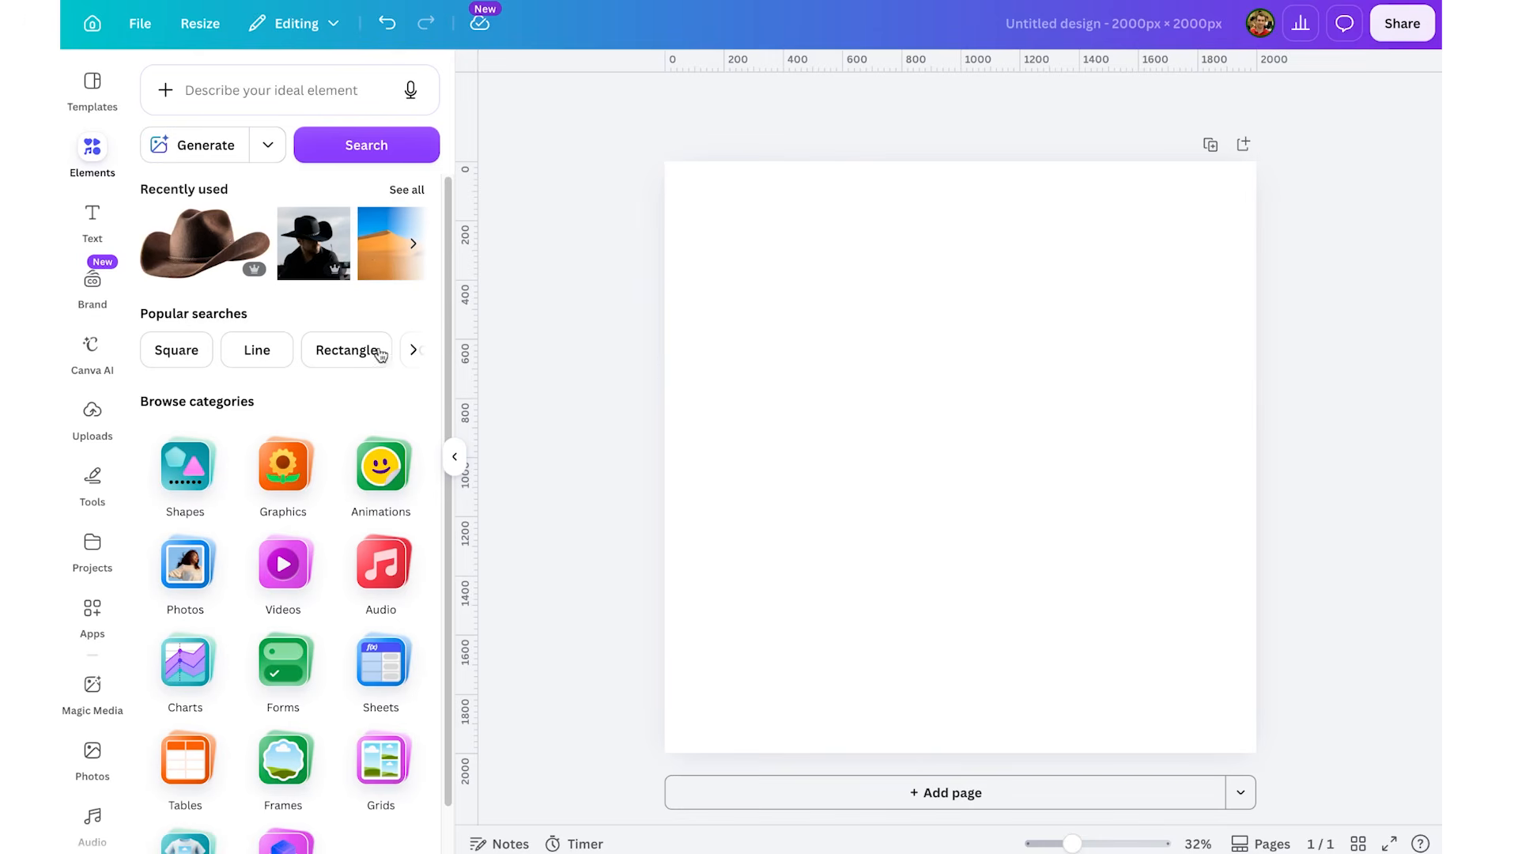
Step: Switch to Canva and upload MyText.png from the tmp folder
{"action": "left_click", "coordinate": [89, 426]}
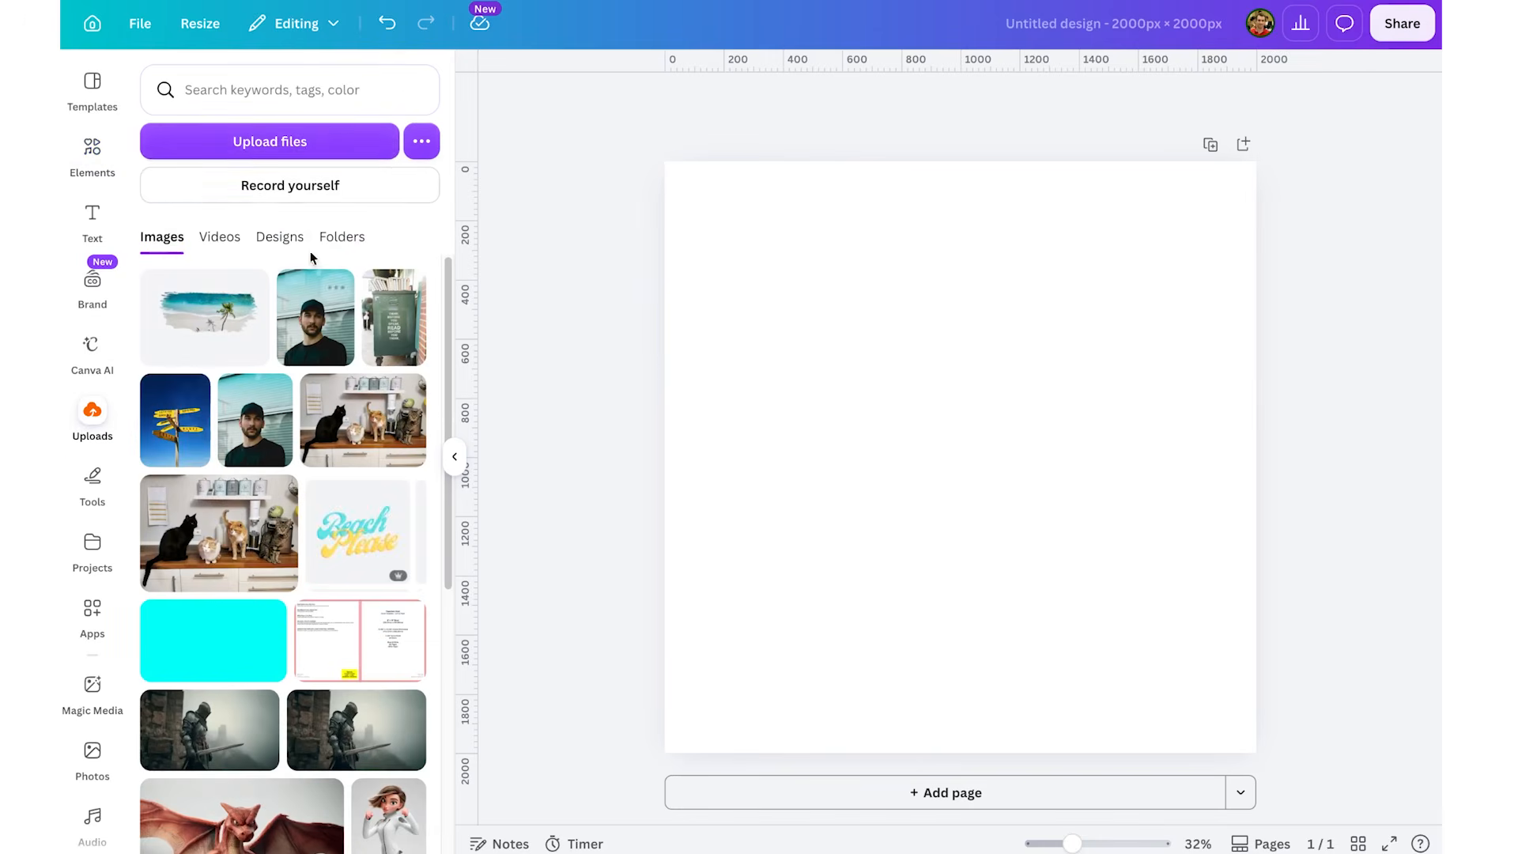
{"action": "left_click", "coordinate": [310, 145]}
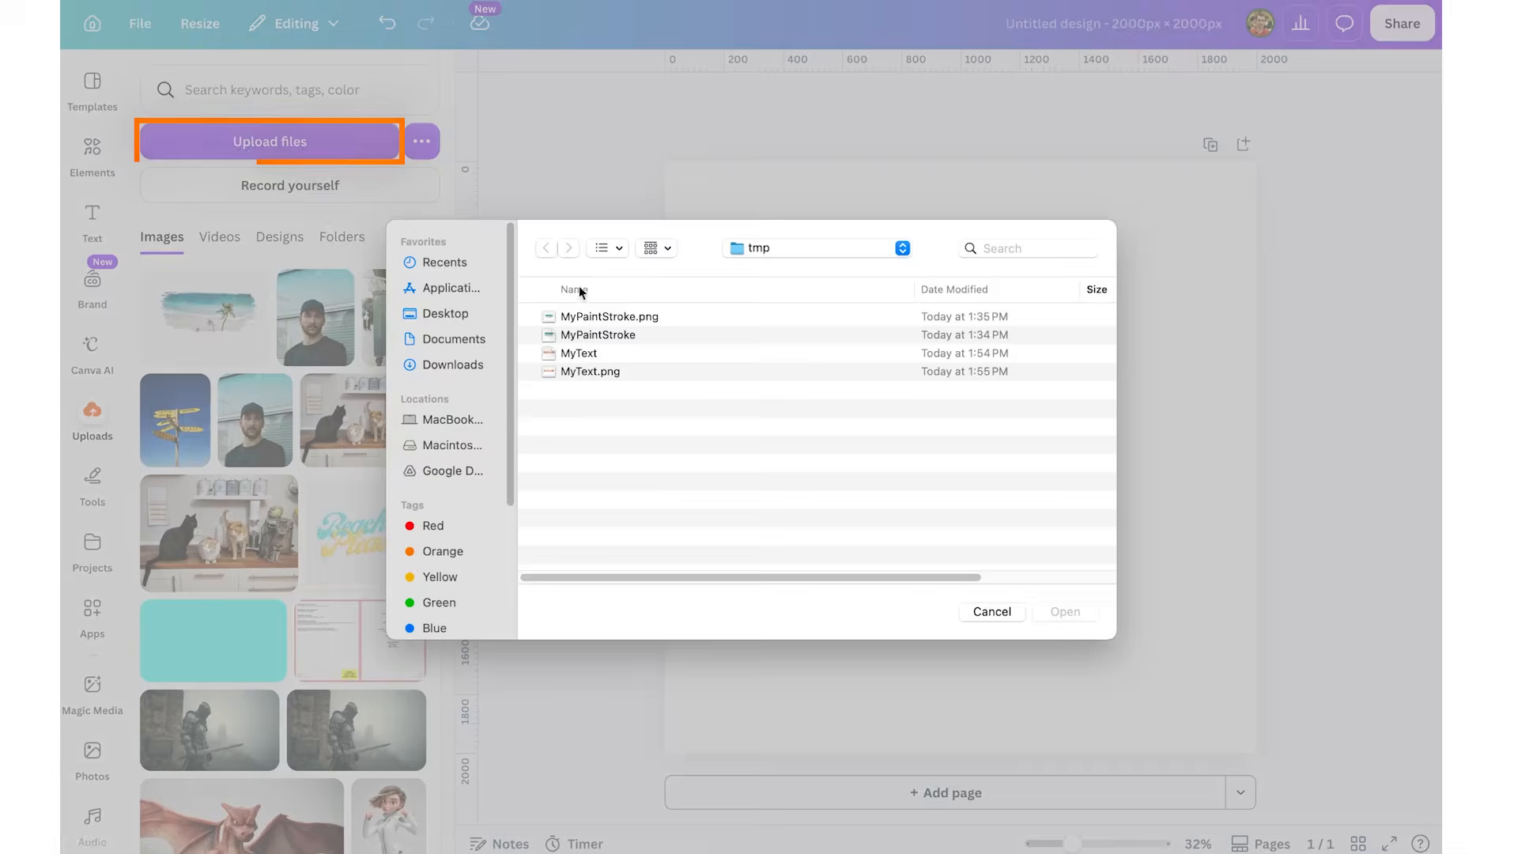
{"action": "left_click", "coordinate": [569, 371]}
{"action": "left_click", "coordinate": [1065, 611]}
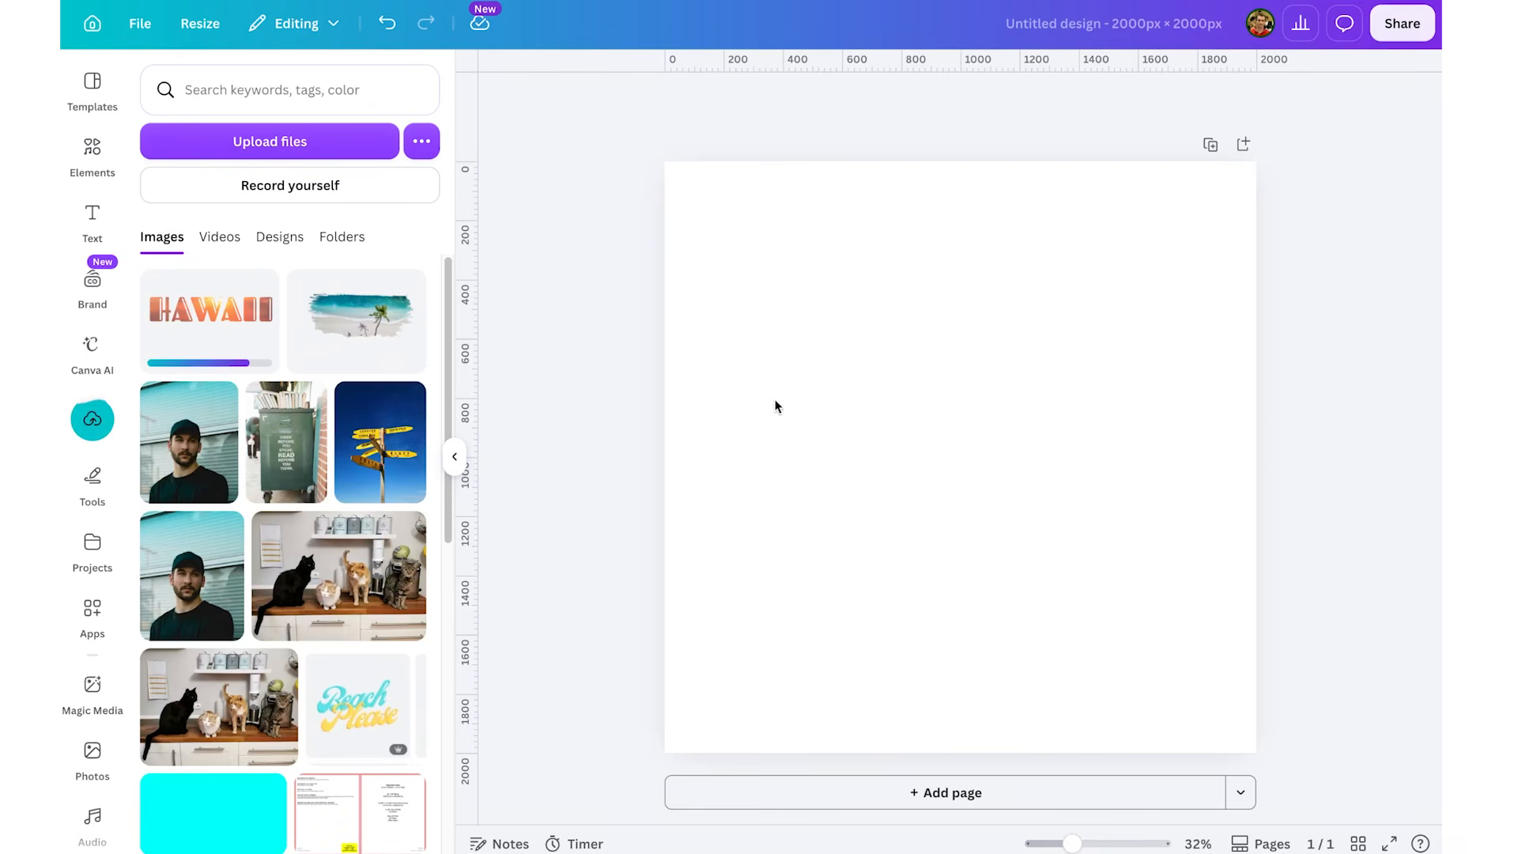
Step: Place the uploaded HAWAII image onto the design and enlarge it to span the page width
{"action": "left_click_drag", "start_coordinate": [209, 316], "coordinate": [825, 315]}
{"action": "left_click_drag", "start_coordinate": [763, 598], "coordinate": [567, 702]}
{"action": "left_click_drag", "start_coordinate": [838, 522], "coordinate": [905, 417]}
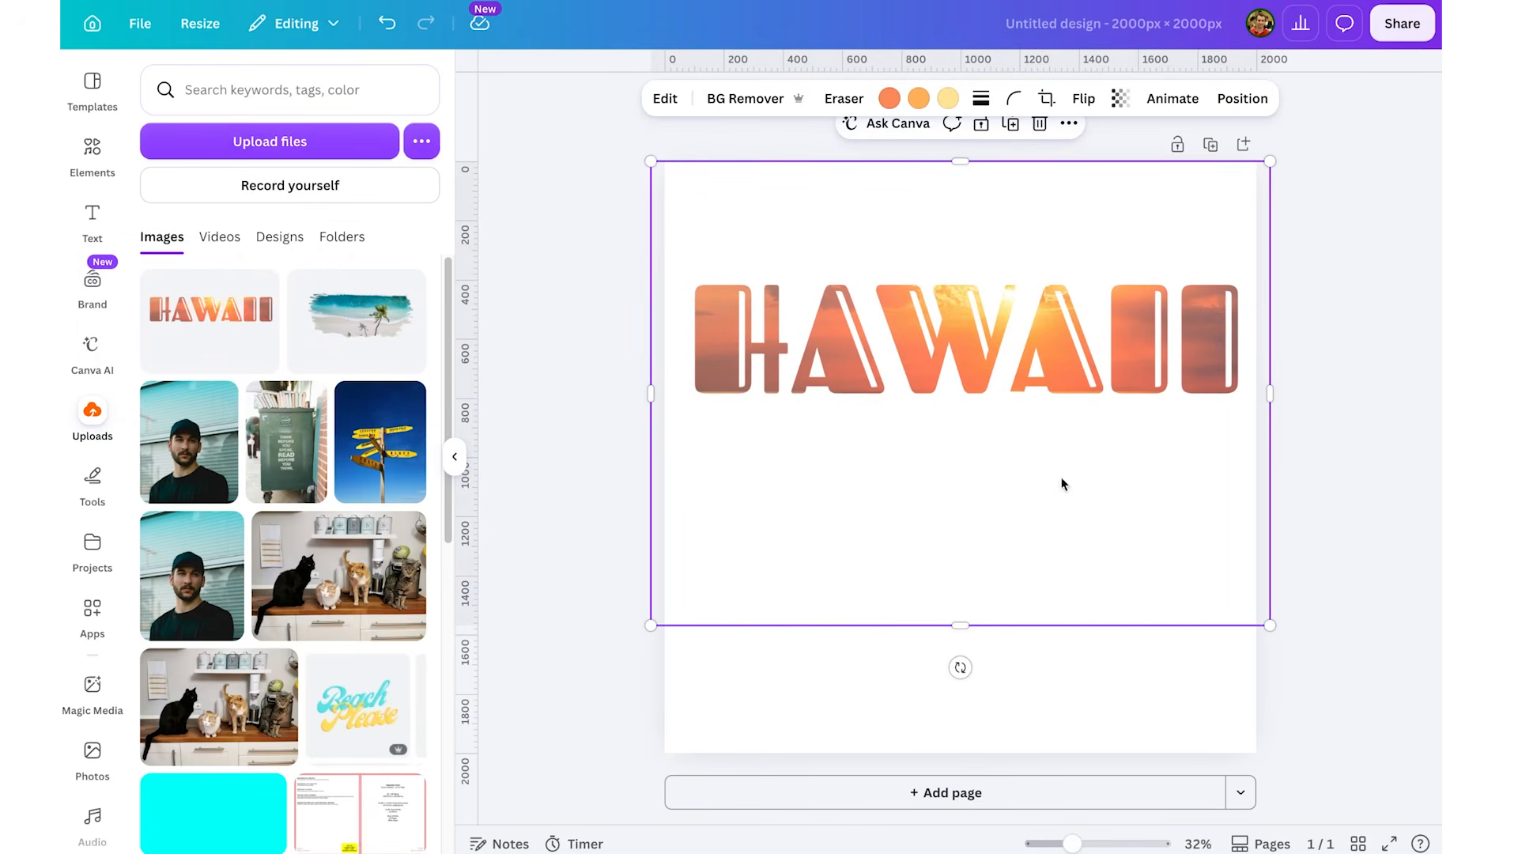